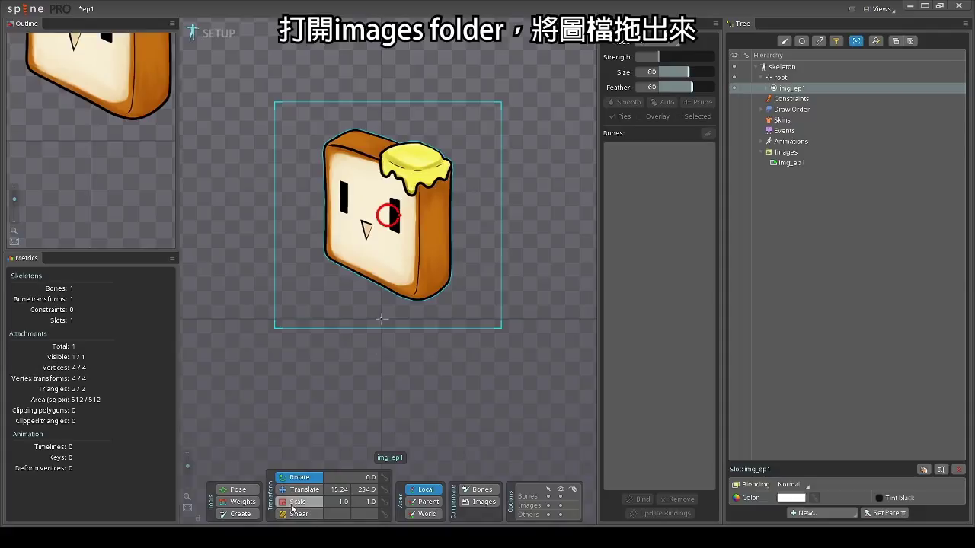
Position the img_ep1 toast image at translate X 0, Y 256
{"action": "left_click", "coordinate": [340, 489]}
{"action": "type", "text": "0"}
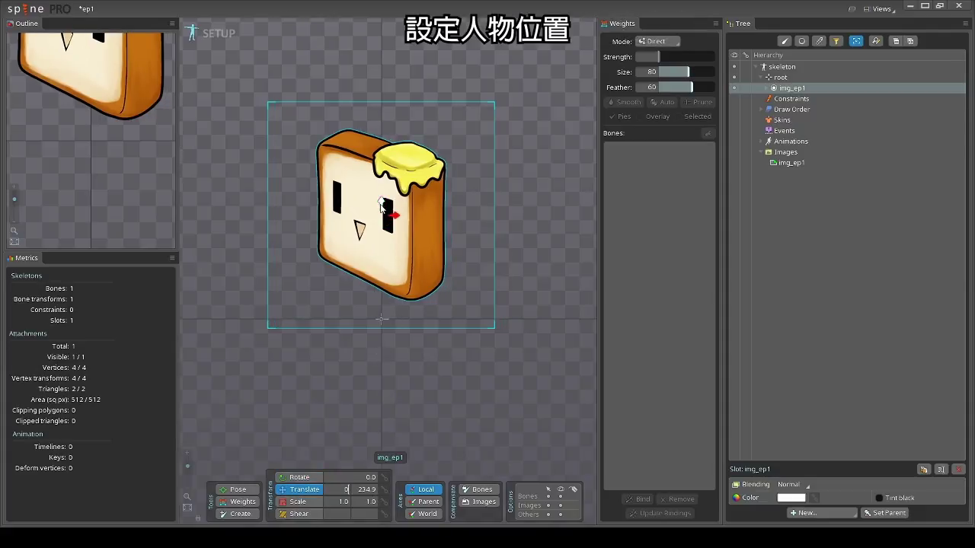
{"action": "left_click", "coordinate": [359, 489]}
{"action": "type", "text": "256"}
{"action": "key", "text": "Return"}
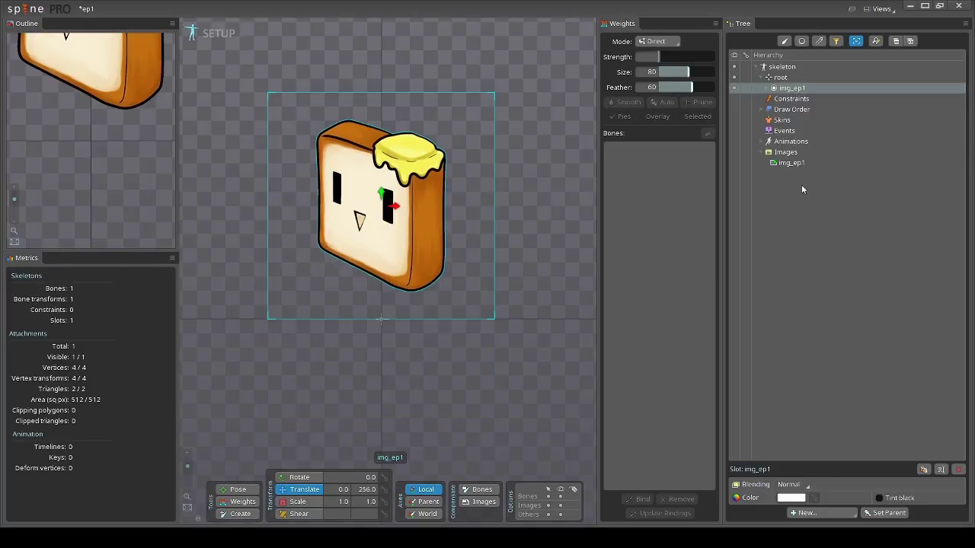
Convert the img_ep1 region attachment inside the slot to a mesh and start editing that mesh
{"action": "left_click", "coordinate": [766, 89]}
{"action": "left_click", "coordinate": [792, 100]}
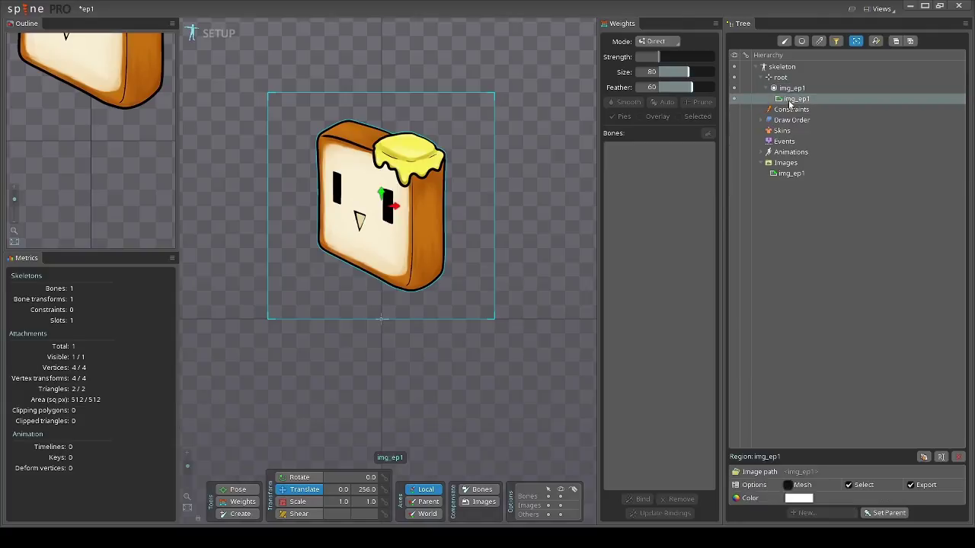
{"action": "left_click", "coordinate": [788, 487]}
{"action": "left_click", "coordinate": [799, 502]}
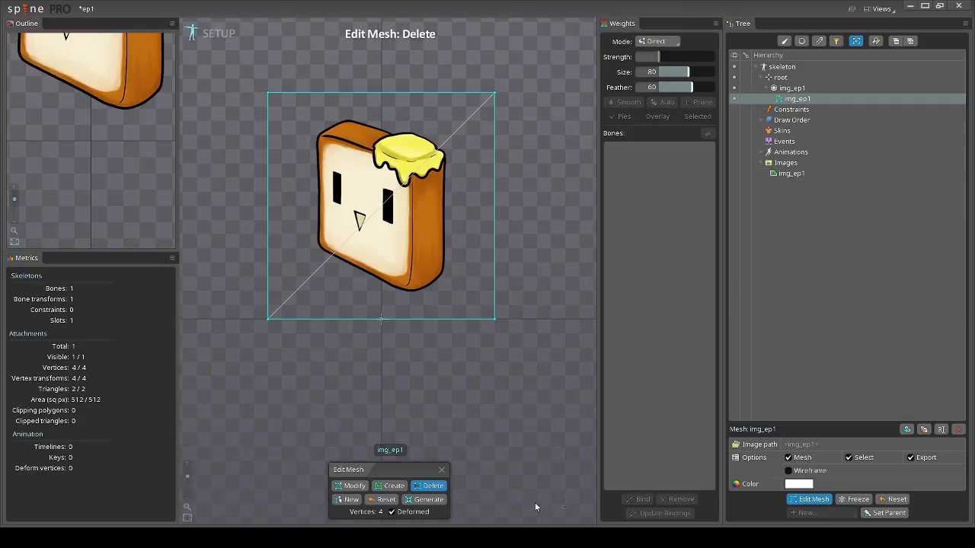
Create a connected loop of mesh vertices around the toast's outline, plus an inner vertex at the front face's upper corner under the butter
{"action": "left_click", "coordinate": [394, 486]}
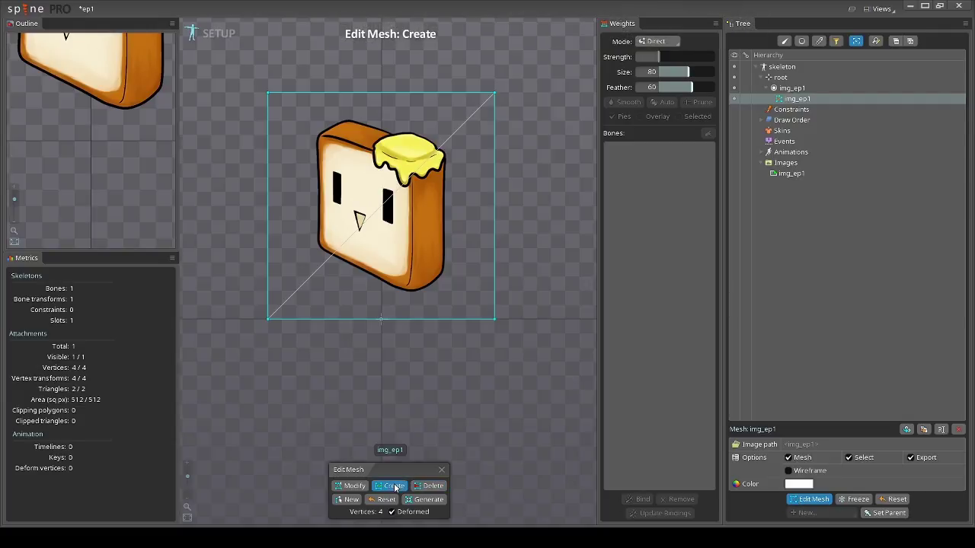
{"action": "left_click", "coordinate": [307, 136]}
{"action": "left_click", "coordinate": [349, 112]}
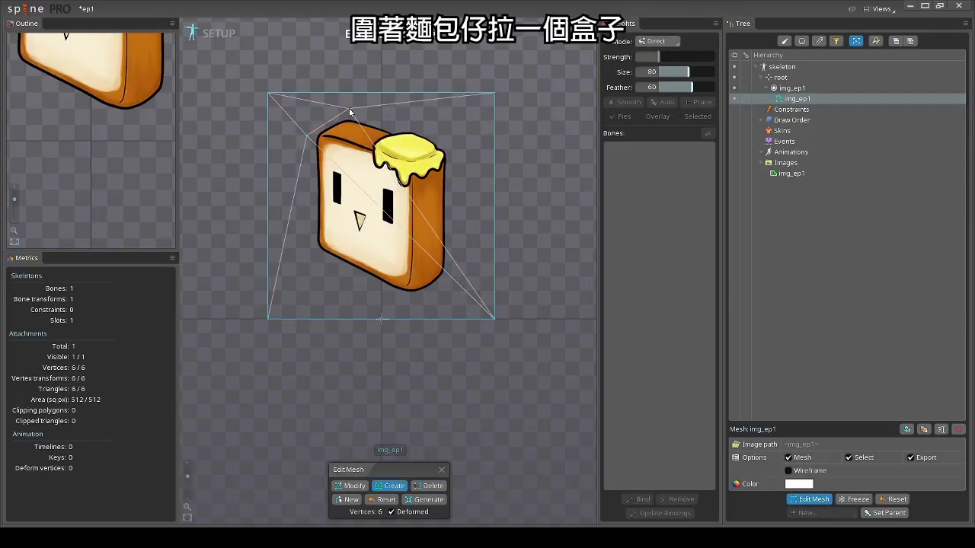
{"action": "left_click", "coordinate": [452, 141]}
{"action": "left_click", "coordinate": [453, 279]}
{"action": "left_click", "coordinate": [419, 302]}
{"action": "left_click", "coordinate": [313, 259]}
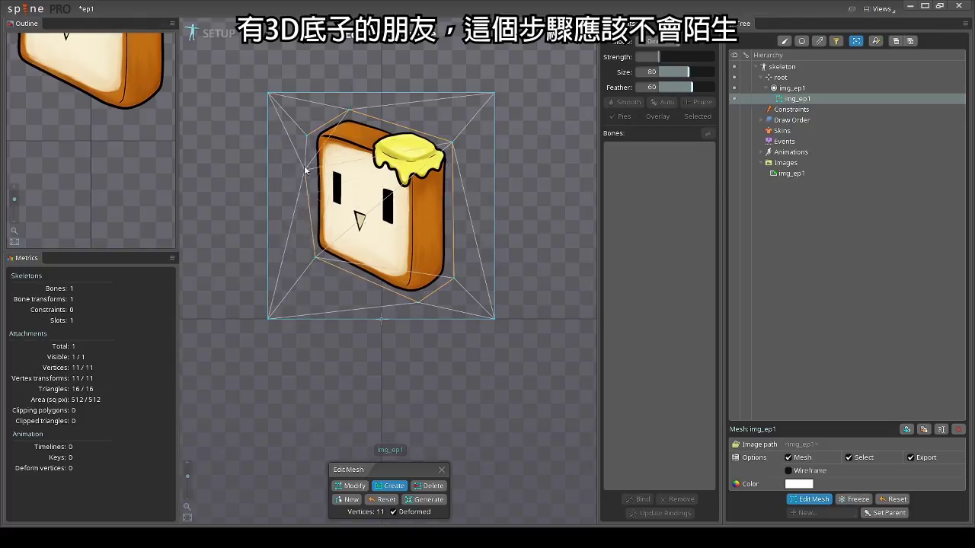
{"action": "left_click", "coordinate": [414, 168]}
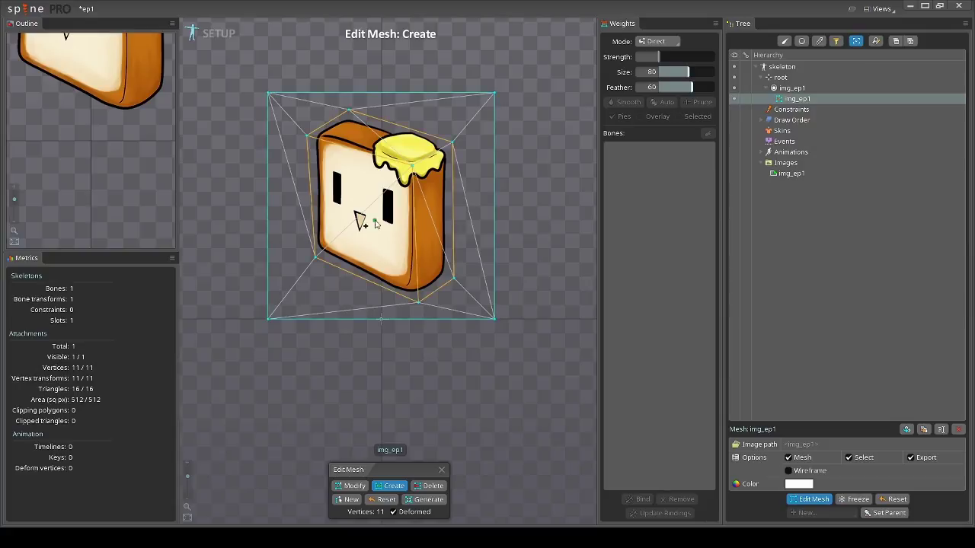
Move the bottom, lower-right, upper-right and upper-left outline vertices closer to the toast's silhouette
{"action": "left_click", "coordinate": [350, 485]}
{"action": "left_click_drag", "start_coordinate": [418, 302], "coordinate": [409, 303]}
{"action": "left_click", "coordinate": [456, 278]}
{"action": "left_click_drag", "start_coordinate": [457, 279], "coordinate": [451, 280]}
{"action": "left_click", "coordinate": [453, 143]}
{"action": "left_click_drag", "start_coordinate": [453, 142], "coordinate": [448, 140]}
{"action": "left_click", "coordinate": [306, 136]}
{"action": "left_click_drag", "start_coordinate": [306, 135], "coordinate": [314, 129]}
Fine-tune the positions of the inner corner vertex and the top, upper-right and left-side outline vertices
{"action": "left_click", "coordinate": [412, 162]}
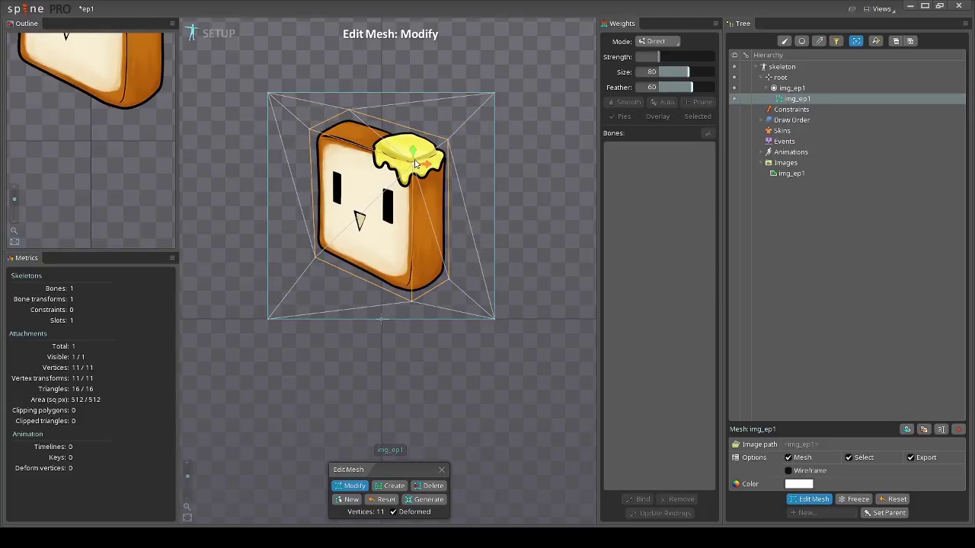
{"action": "left_click", "coordinate": [312, 130]}
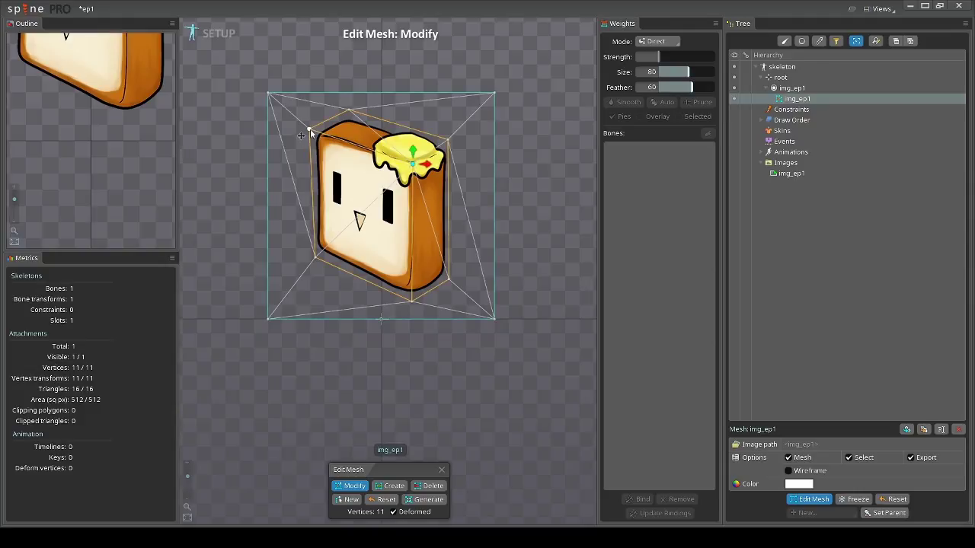
{"action": "left_click", "coordinate": [348, 110]}
{"action": "left_click", "coordinate": [451, 140]}
{"action": "left_click", "coordinate": [350, 111]}
{"action": "left_click", "coordinate": [316, 250]}
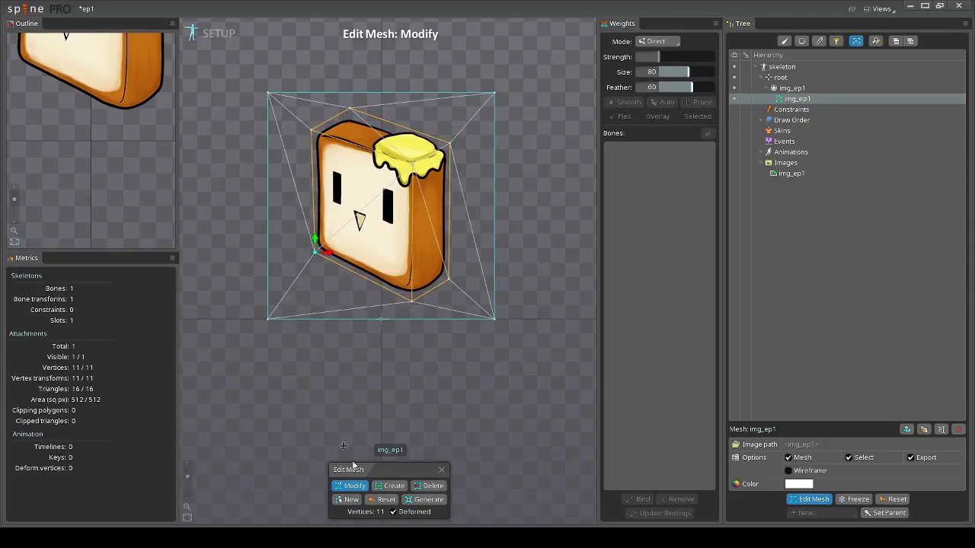
Create an edge line across the toast's middle with vertices on the left side, the front vertical corner and the right side
{"action": "left_click", "coordinate": [390, 486]}
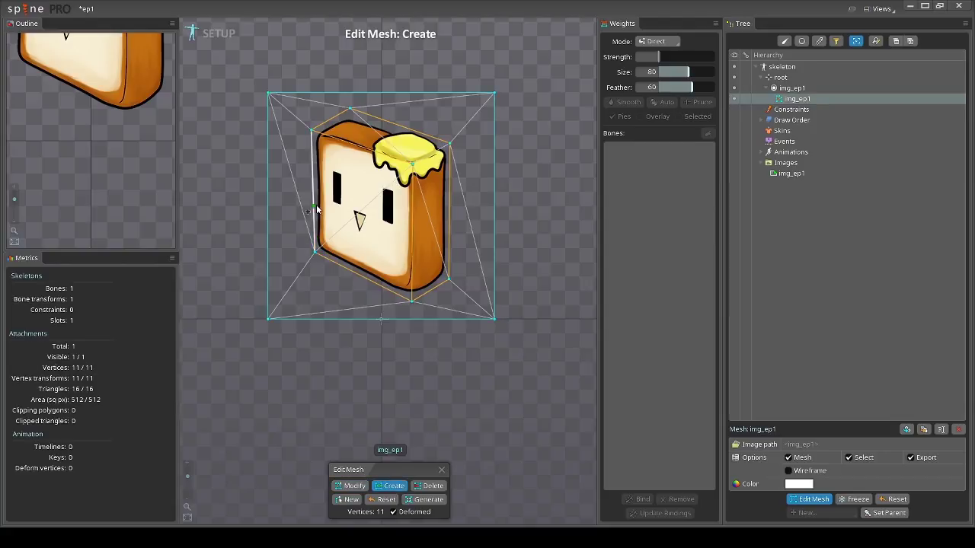
{"action": "left_click", "coordinate": [314, 195]}
{"action": "left_click", "coordinate": [409, 224]}
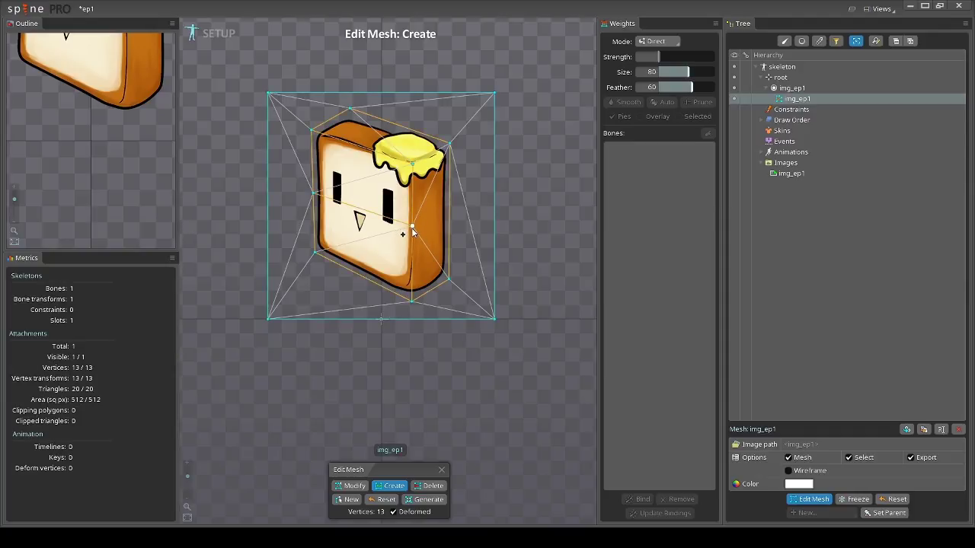
{"action": "left_click", "coordinate": [445, 209]}
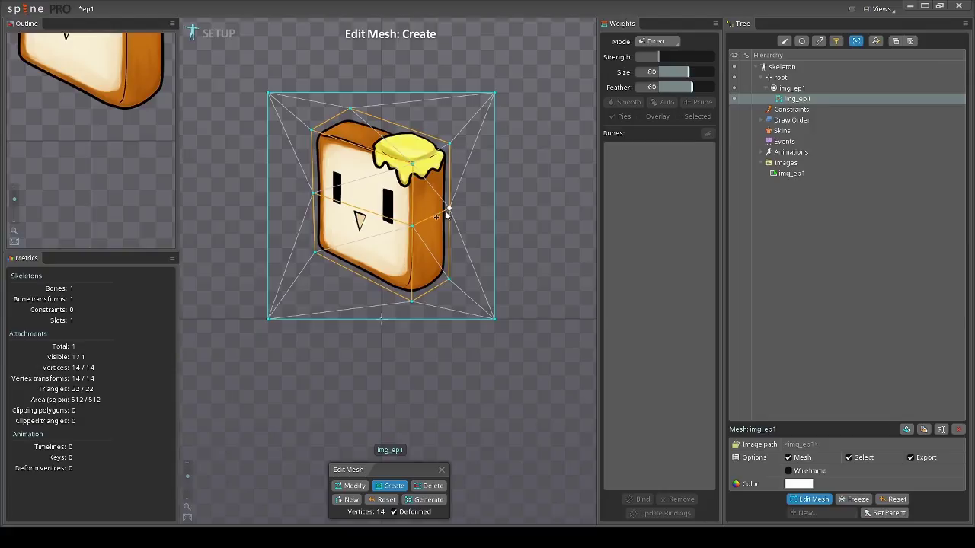
Delete the lower-left, upper-left and lower-right outer corner vertices of the original rectangular mesh
{"action": "left_click", "coordinate": [429, 486]}
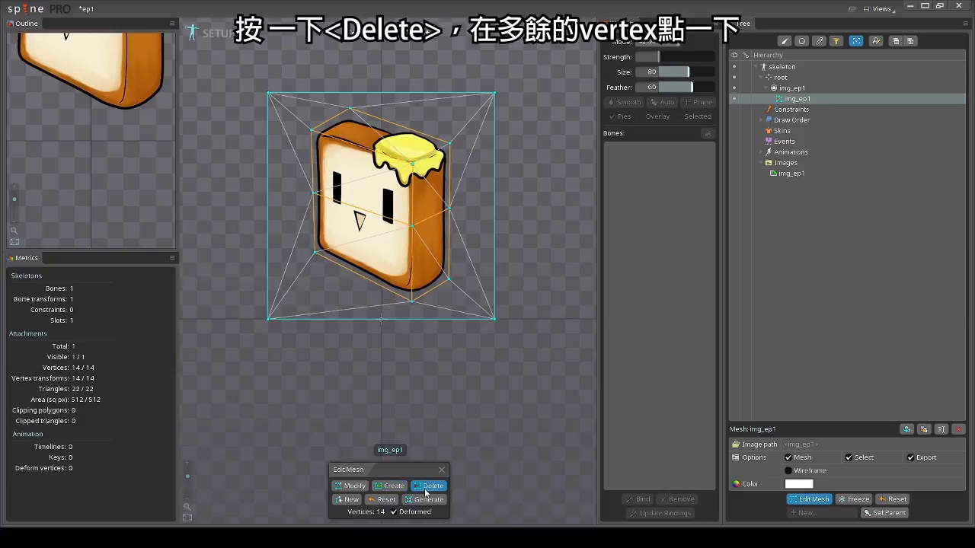
{"action": "left_click", "coordinate": [269, 319]}
{"action": "left_click", "coordinate": [269, 94]}
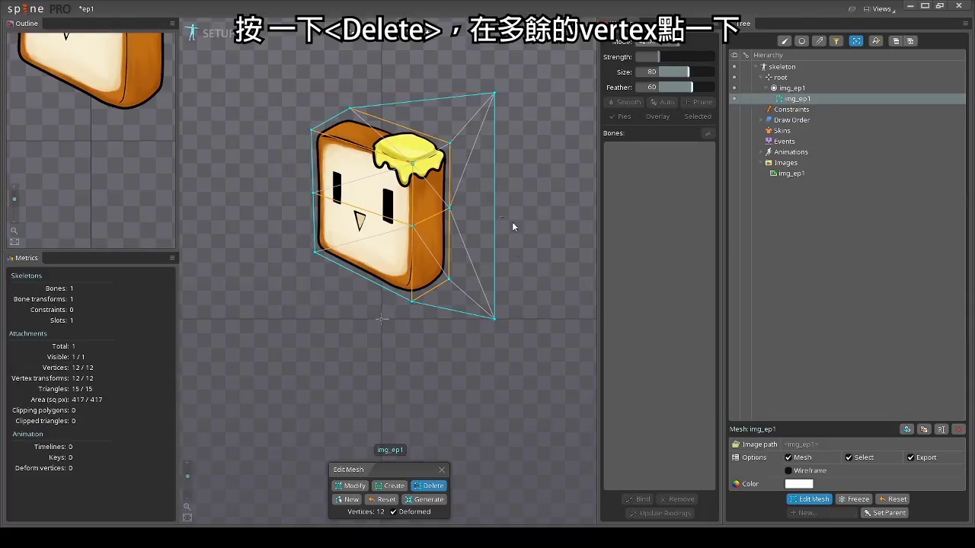
{"action": "left_click", "coordinate": [495, 319]}
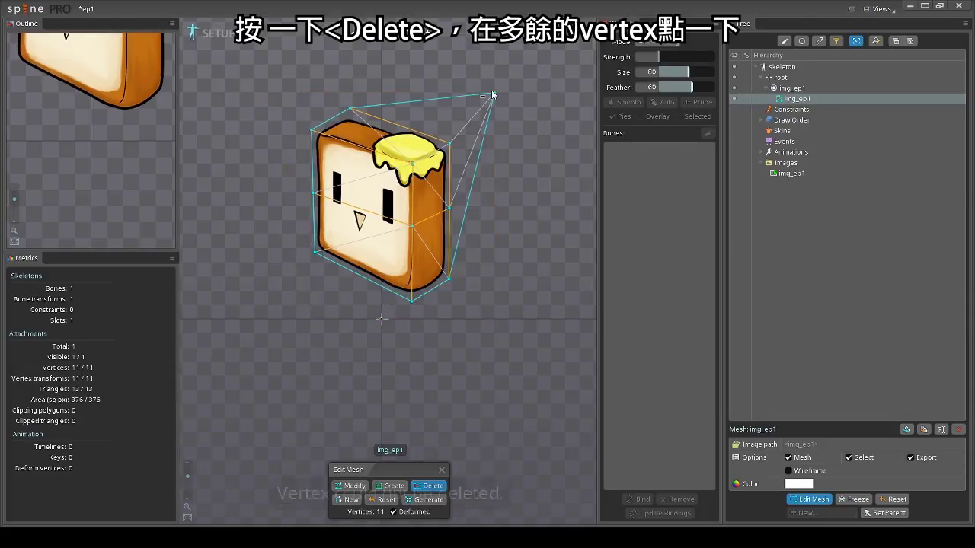
Connect the toast's upper-right vertex to the remaining outer corner, remove the outer top edge, and try to delete that corner
{"action": "left_click", "coordinate": [393, 485]}
{"action": "left_click_drag", "start_coordinate": [447, 144], "coordinate": [492, 91]}
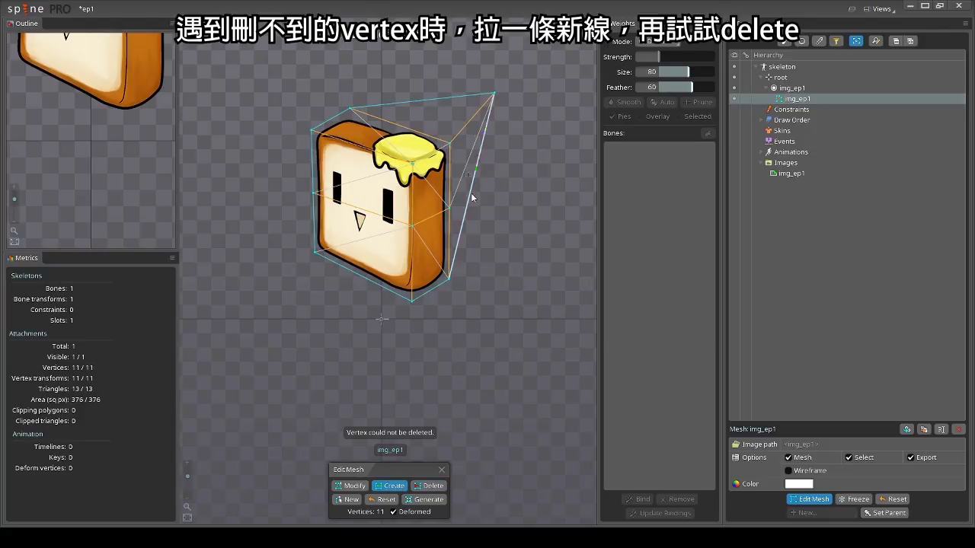
{"action": "left_click", "coordinate": [445, 99]}
{"action": "left_click", "coordinate": [493, 97]}
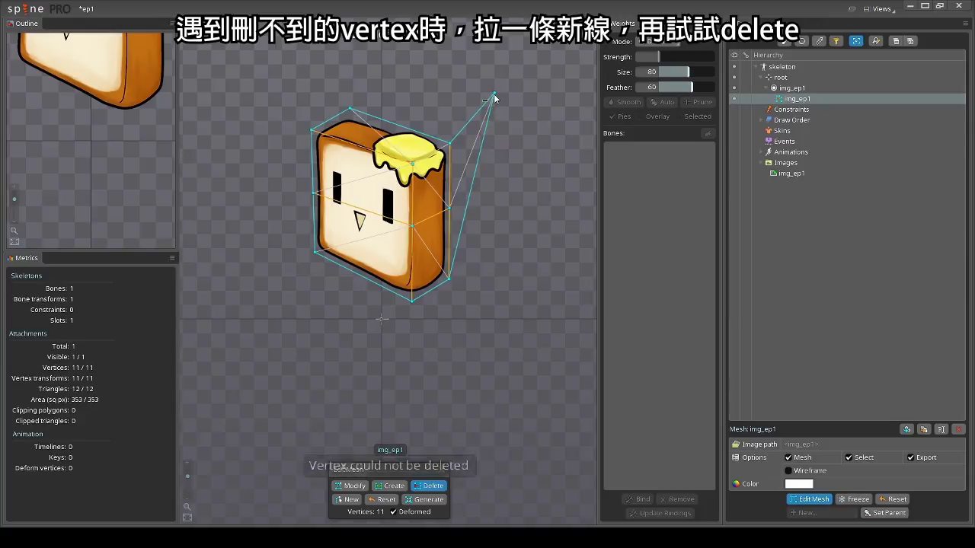
Add a helper vertex linked to the right mid-side vertex, and delete the upper-right outer corner and the helper vertex
{"action": "left_click", "coordinate": [391, 486]}
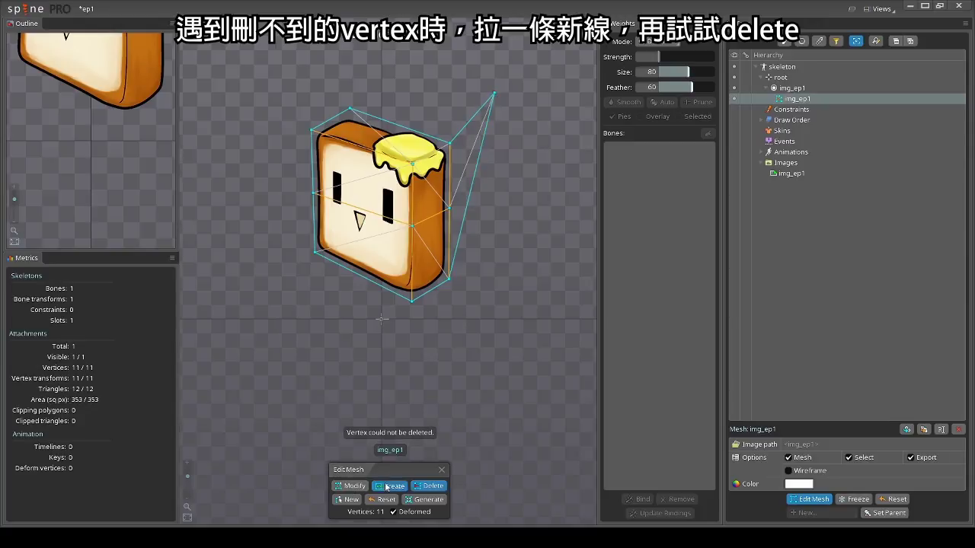
{"action": "left_click_drag", "start_coordinate": [448, 210], "coordinate": [463, 217]}
{"action": "left_click", "coordinate": [424, 485]}
{"action": "left_click", "coordinate": [493, 94]}
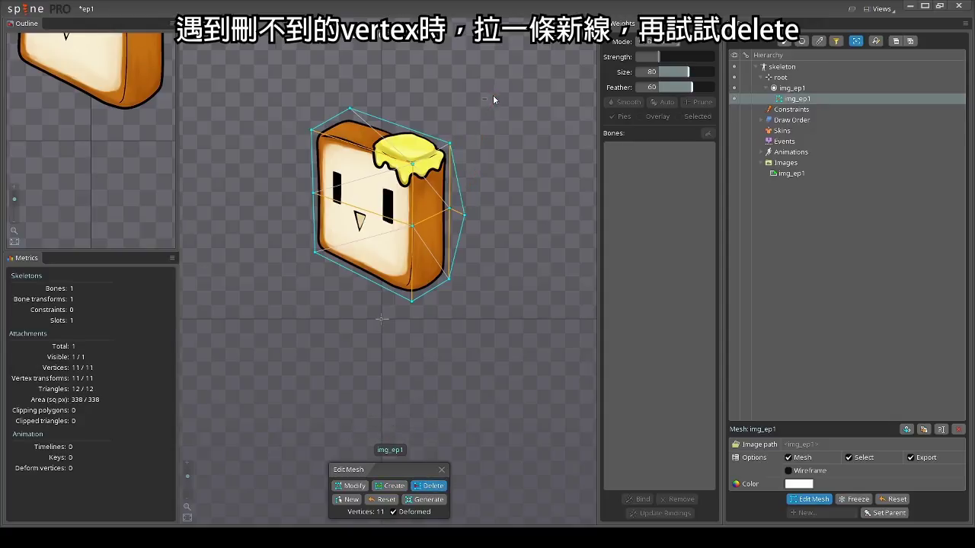
{"action": "left_click", "coordinate": [464, 214]}
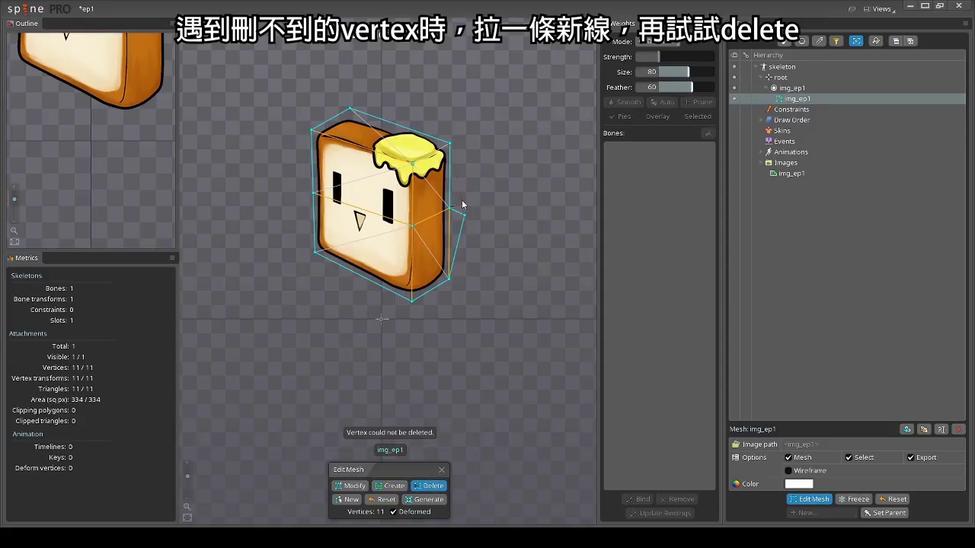
{"action": "left_click", "coordinate": [463, 215]}
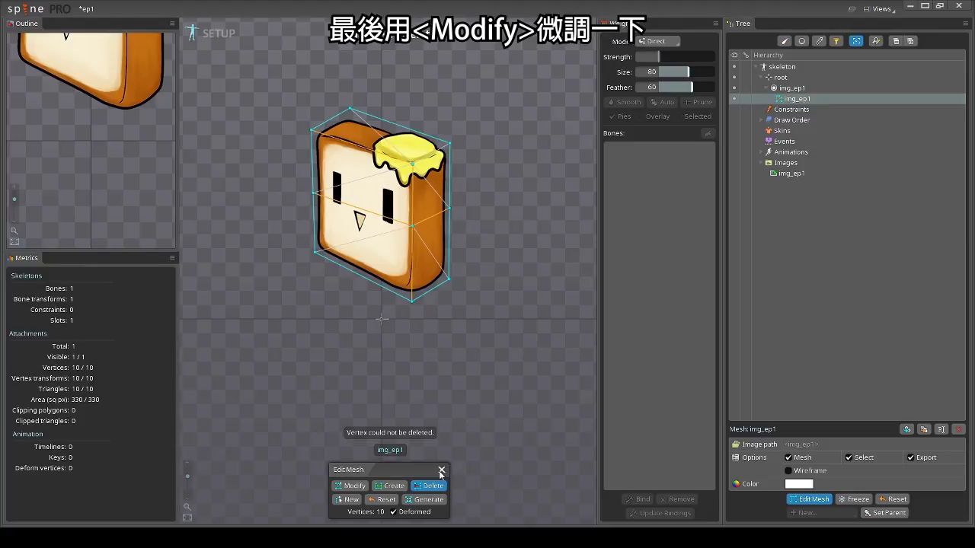
Fine-tune the middle line's vertices at the front corner and left side, and finish editing the mesh
{"action": "left_click", "coordinate": [350, 486]}
{"action": "left_click", "coordinate": [414, 227]}
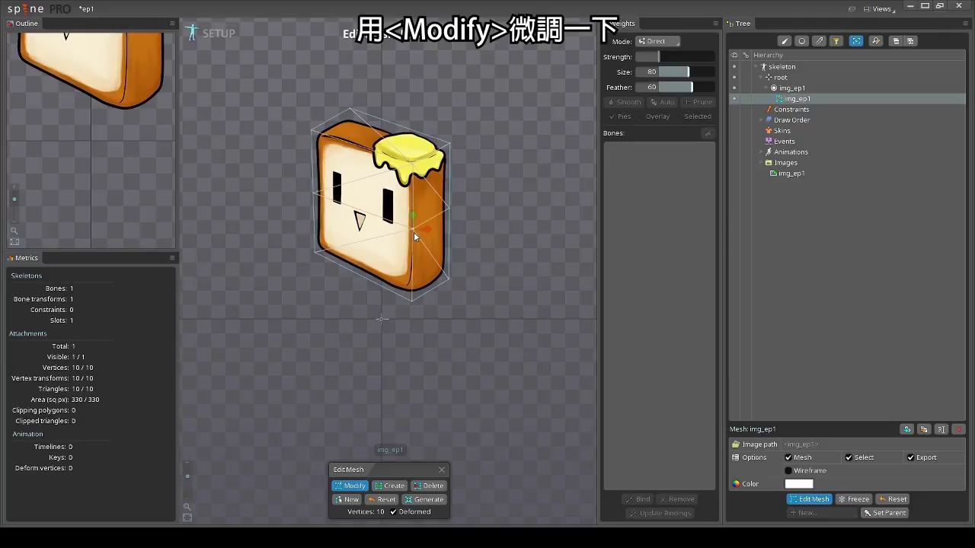
{"action": "left_click", "coordinate": [312, 193]}
{"action": "left_click_drag", "start_coordinate": [312, 193], "coordinate": [315, 194]}
{"action": "left_click", "coordinate": [441, 470]}
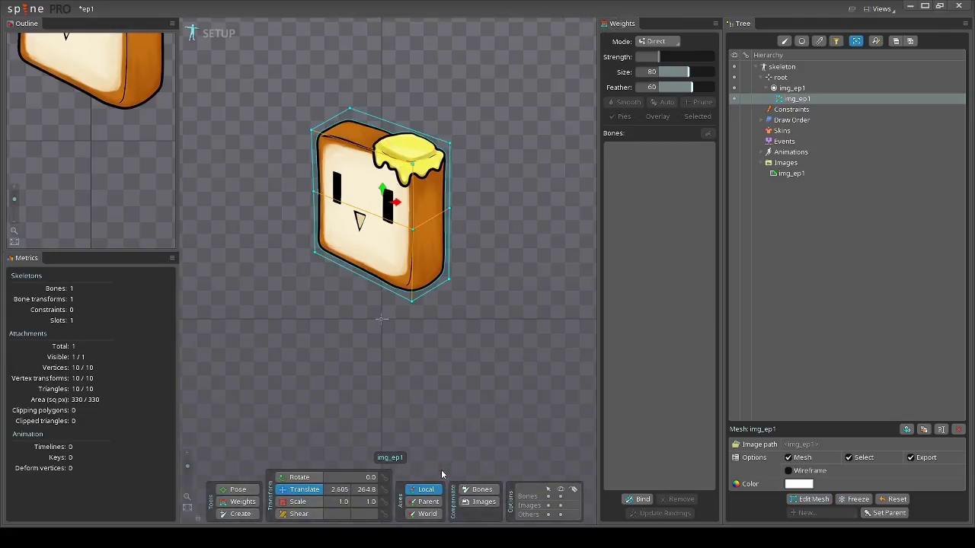
Create a base bone under root at the toast's bottom with two chained bones up to its top, and move the base to about (-35, 110)
{"action": "left_click", "coordinate": [238, 514]}
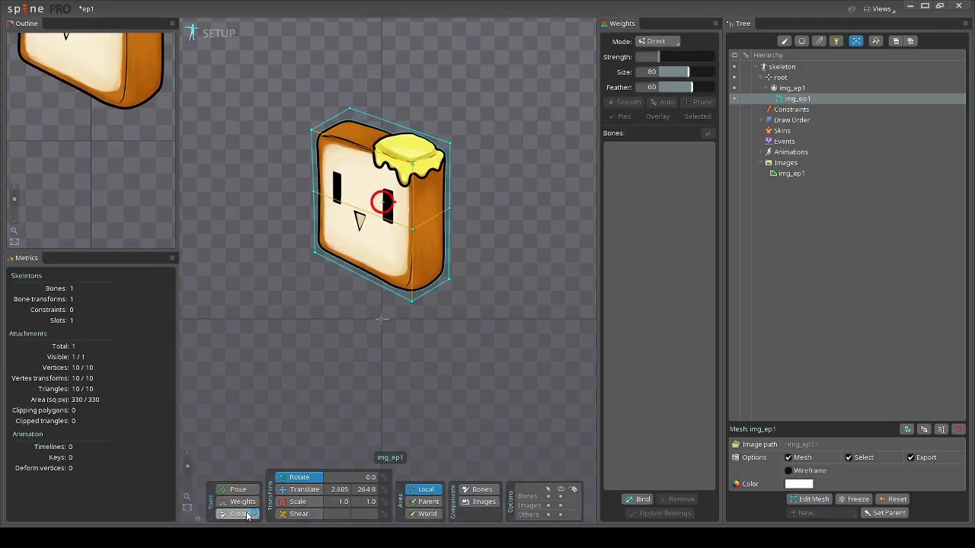
{"action": "left_click", "coordinate": [382, 321]}
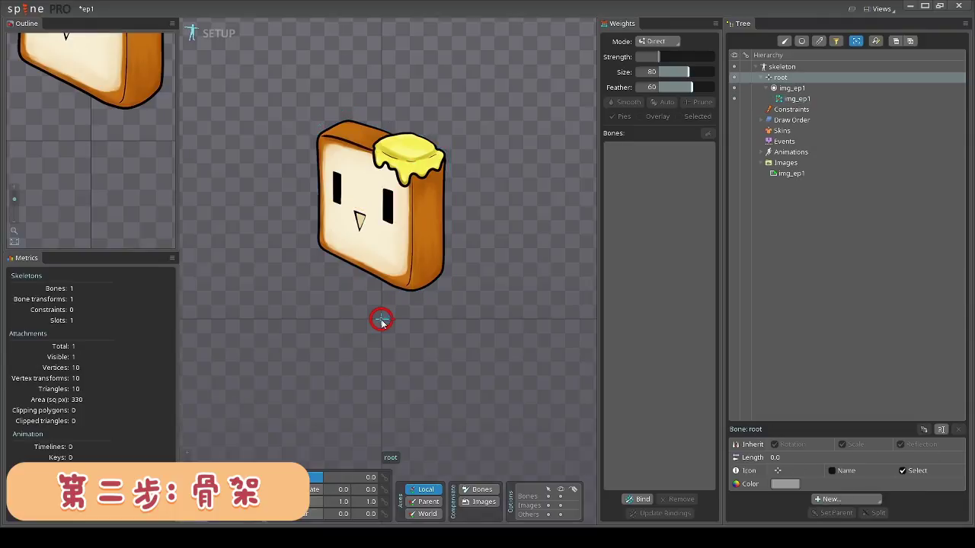
{"action": "left_click", "coordinate": [362, 270]}
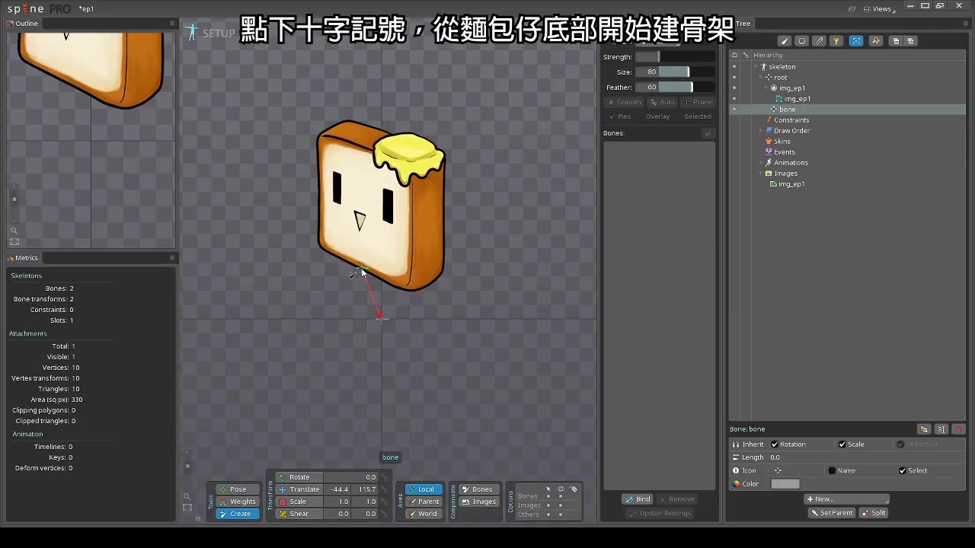
{"action": "left_click_drag", "start_coordinate": [362, 267], "coordinate": [362, 133]}
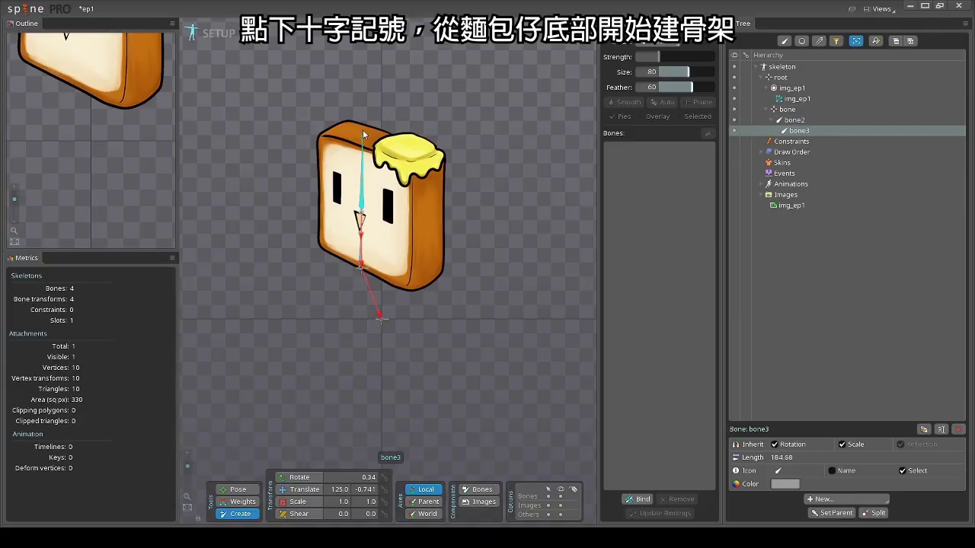
{"action": "left_click", "coordinate": [299, 490]}
{"action": "left_click", "coordinate": [363, 268]}
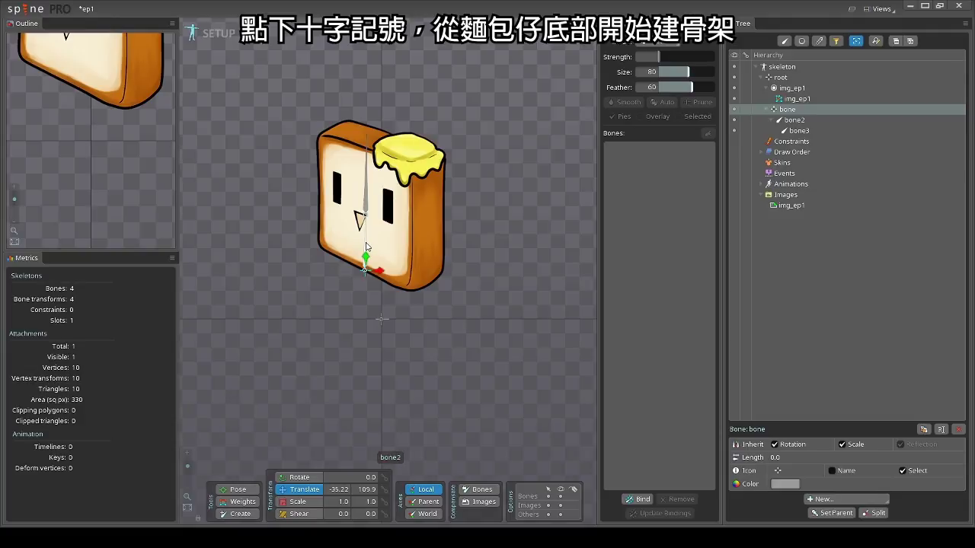
Create another child bone of the base bone, about 317 long, from the toast's bottom to its top, left of the chain
{"action": "left_click", "coordinate": [241, 515]}
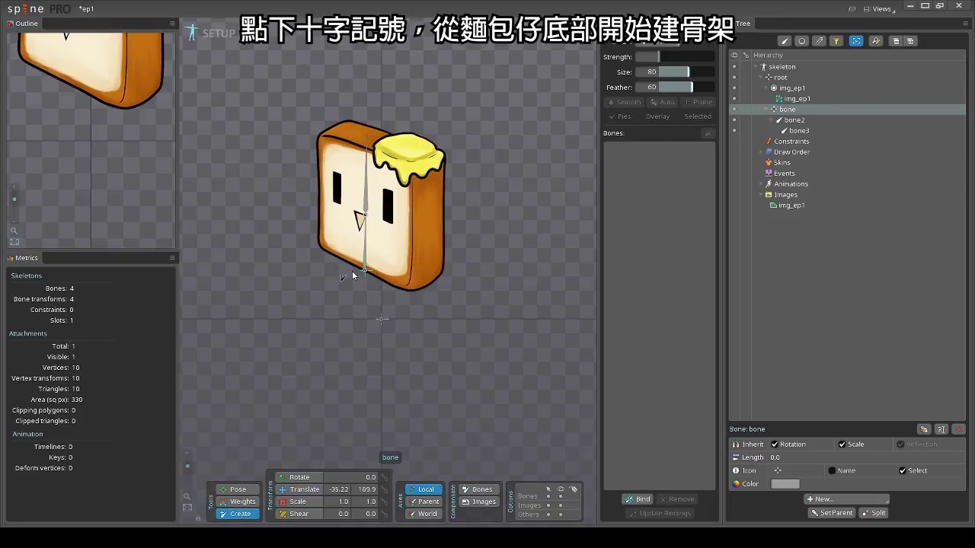
{"action": "left_click_drag", "start_coordinate": [352, 271], "coordinate": [352, 133]}
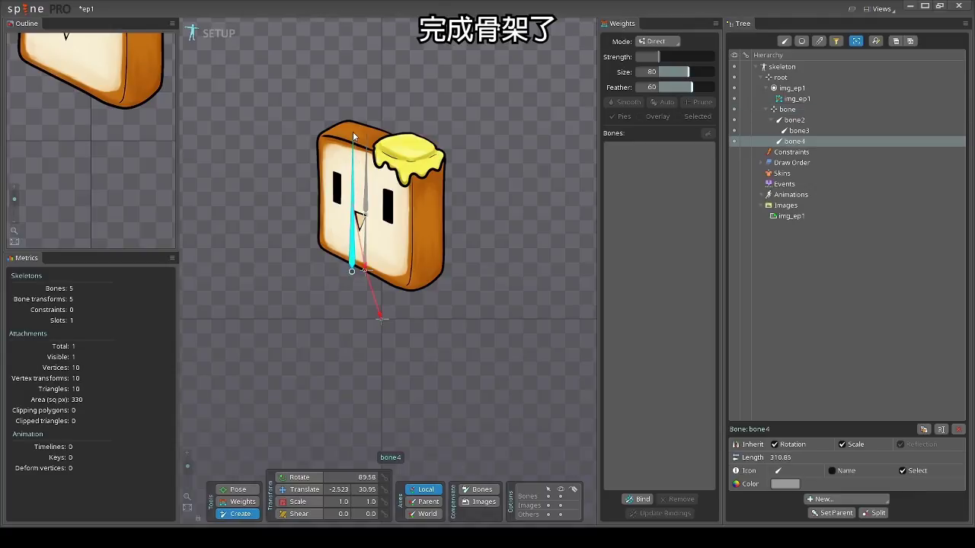
{"action": "left_click", "coordinate": [299, 489]}
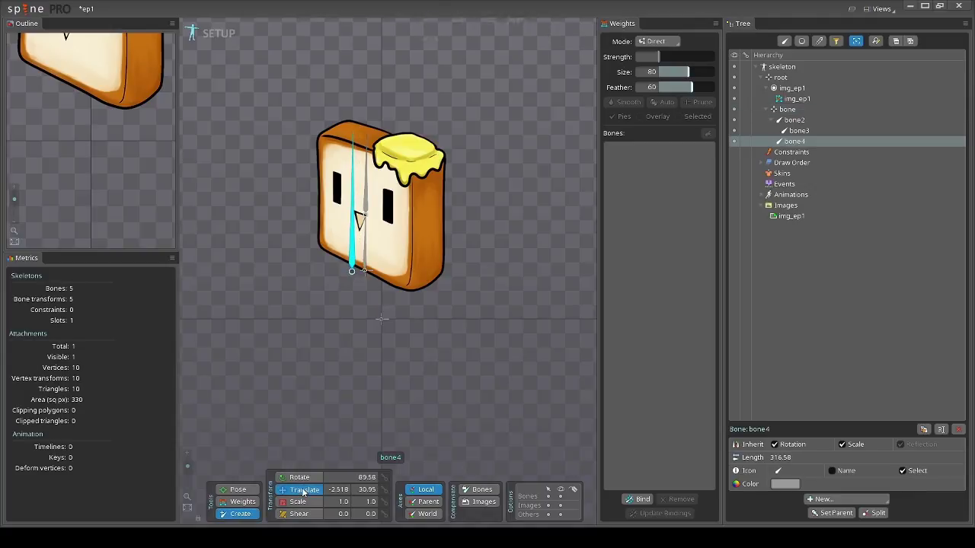
Bind the img_ep1 mesh to the long left bone and to the upper and lower bones of the chain
{"action": "left_click", "coordinate": [422, 214]}
{"action": "left_click", "coordinate": [638, 499]}
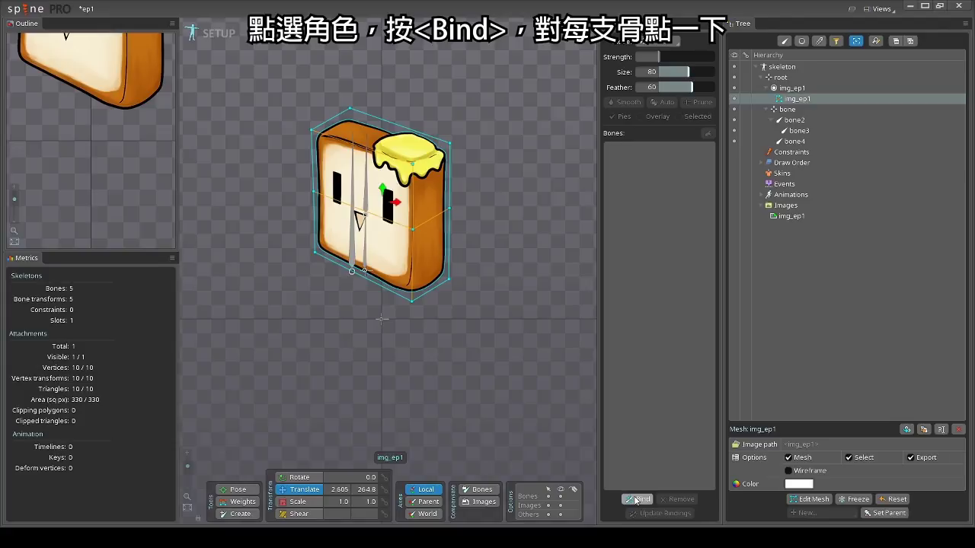
{"action": "left_click", "coordinate": [353, 255]}
{"action": "left_click", "coordinate": [366, 200]}
{"action": "left_click", "coordinate": [364, 250]}
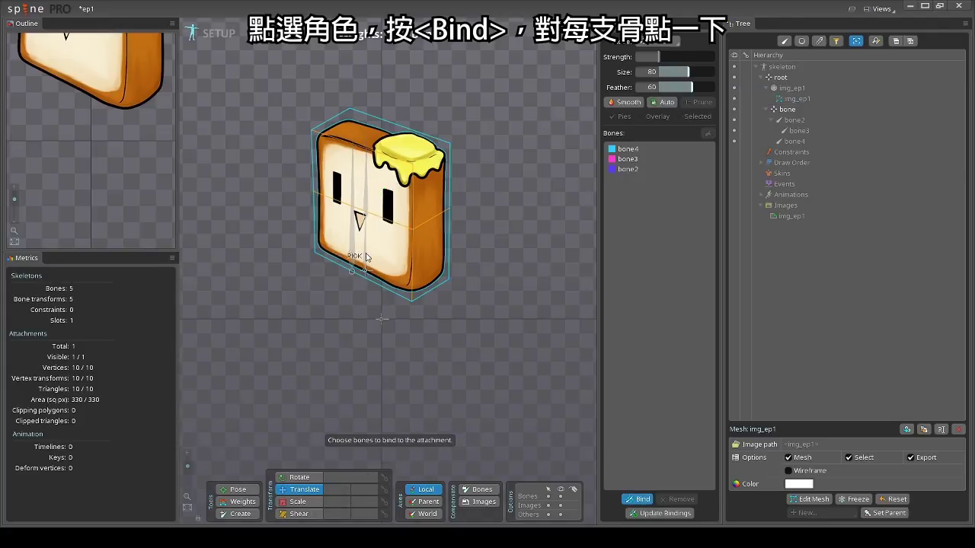
Add the base bone to the mesh's binding and assign the bottom row's three vertices to it with strength 100
{"action": "left_click", "coordinate": [363, 281]}
{"action": "right_click", "coordinate": [490, 257]}
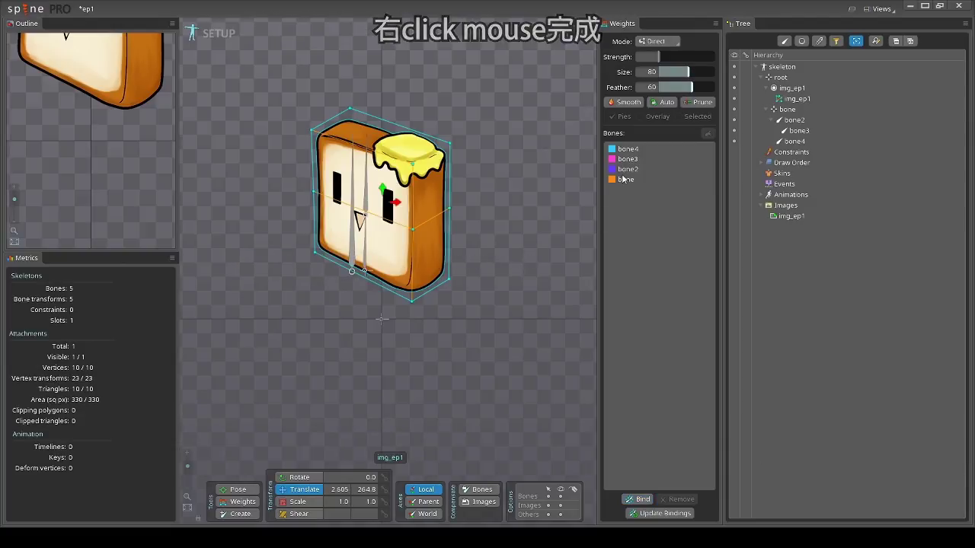
{"action": "left_click", "coordinate": [255, 504]}
{"action": "left_click", "coordinate": [313, 251]}
{"action": "left_click_drag", "start_coordinate": [339, 360], "coordinate": [518, 268]}
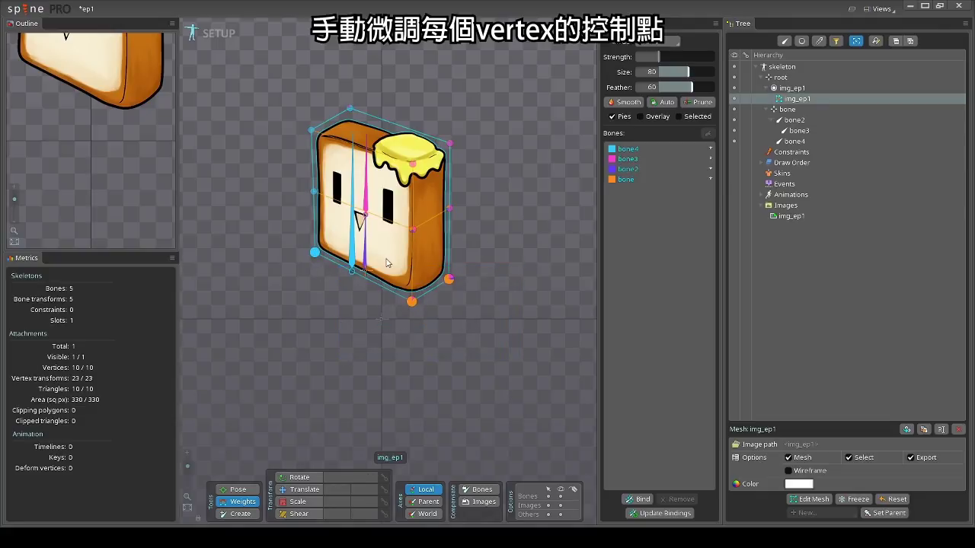
{"action": "left_click", "coordinate": [373, 274]}
{"action": "left_click_drag", "start_coordinate": [673, 53], "coordinate": [716, 57]}
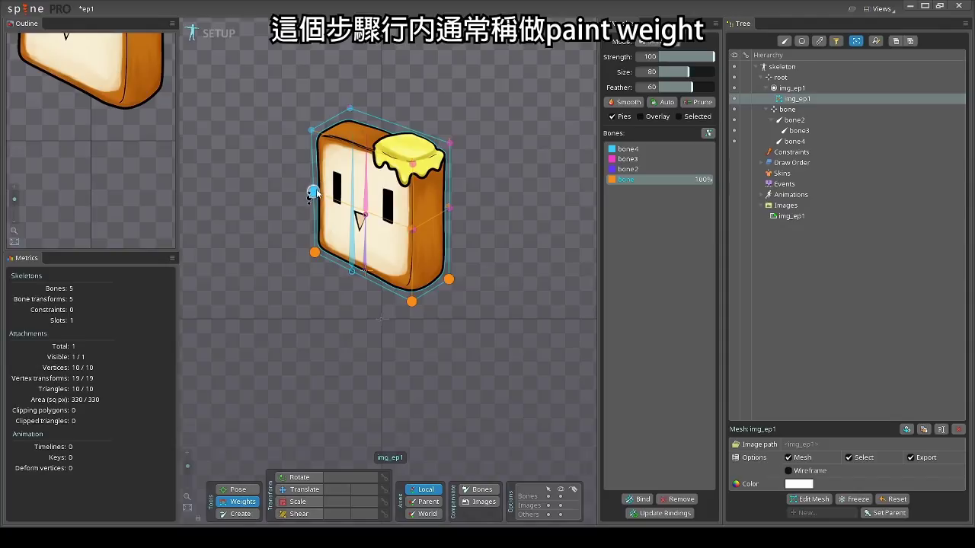
Weight the middle row's vertices 100% to bone2 and the top row's vertices 100% to bone3
{"action": "left_click_drag", "start_coordinate": [443, 204], "coordinate": [487, 253]}
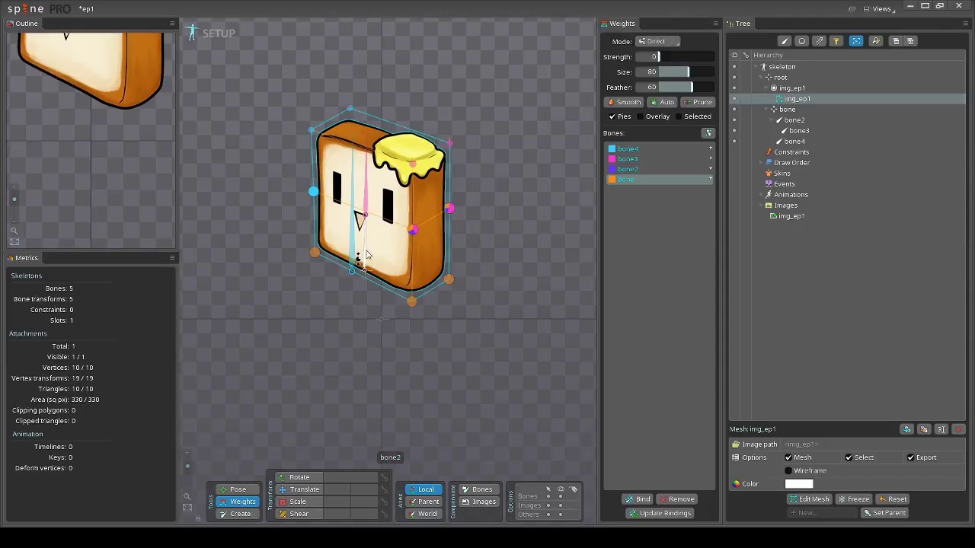
{"action": "left_click", "coordinate": [368, 254]}
{"action": "left_click_drag", "start_coordinate": [673, 54], "coordinate": [720, 56]}
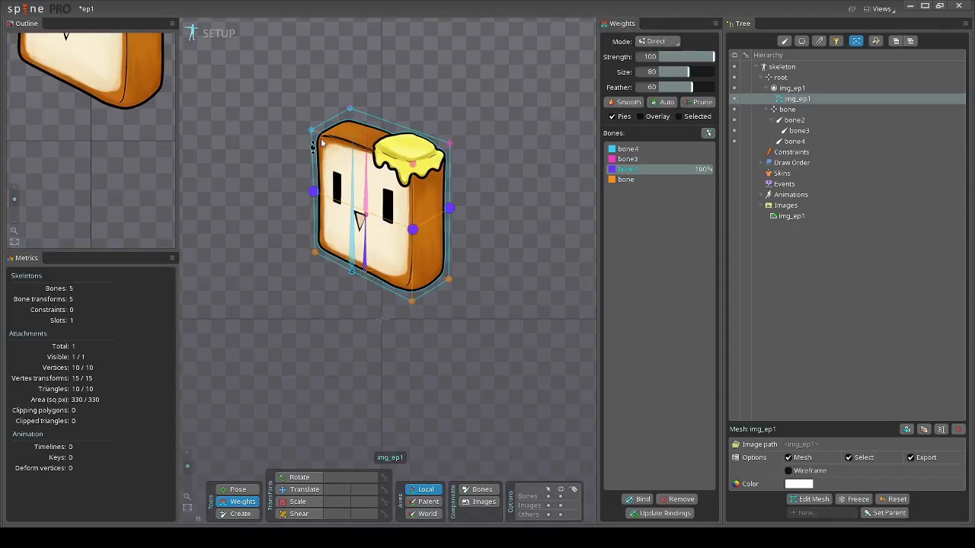
{"action": "left_click_drag", "start_coordinate": [296, 82], "coordinate": [380, 141]}
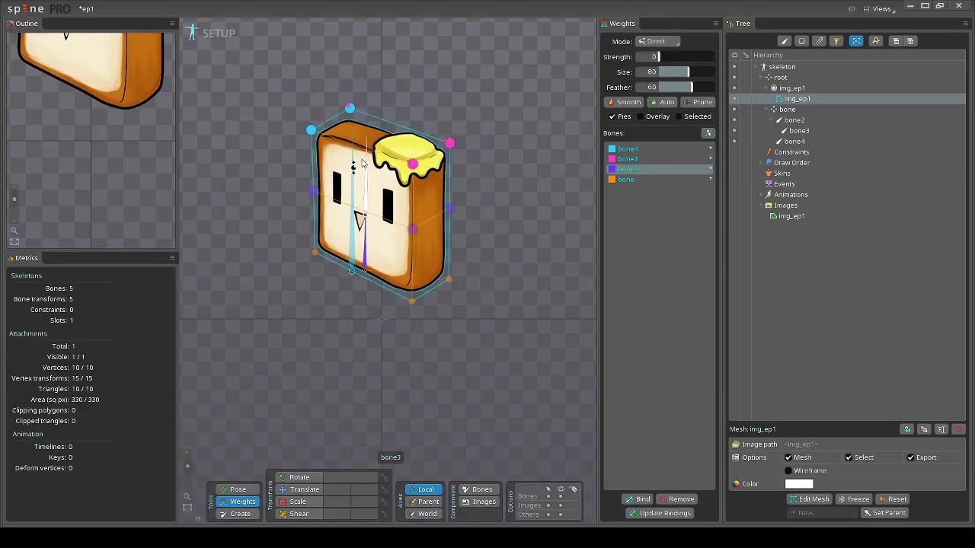
{"action": "left_click", "coordinate": [364, 163]}
{"action": "left_click_drag", "start_coordinate": [661, 58], "coordinate": [720, 58]}
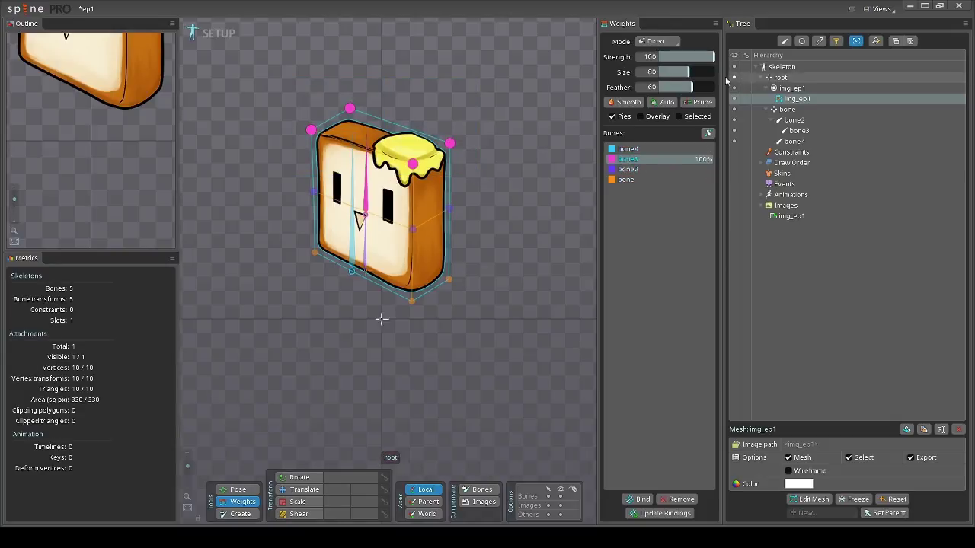
Give bone4 a 51% weight on the vertices along both vertical edges of the toast's front face
{"action": "left_click_drag", "start_coordinate": [268, 327], "coordinate": [425, 142]}
{"action": "left_click", "coordinate": [348, 223]}
{"action": "left_click_drag", "start_coordinate": [662, 56], "coordinate": [688, 67]}
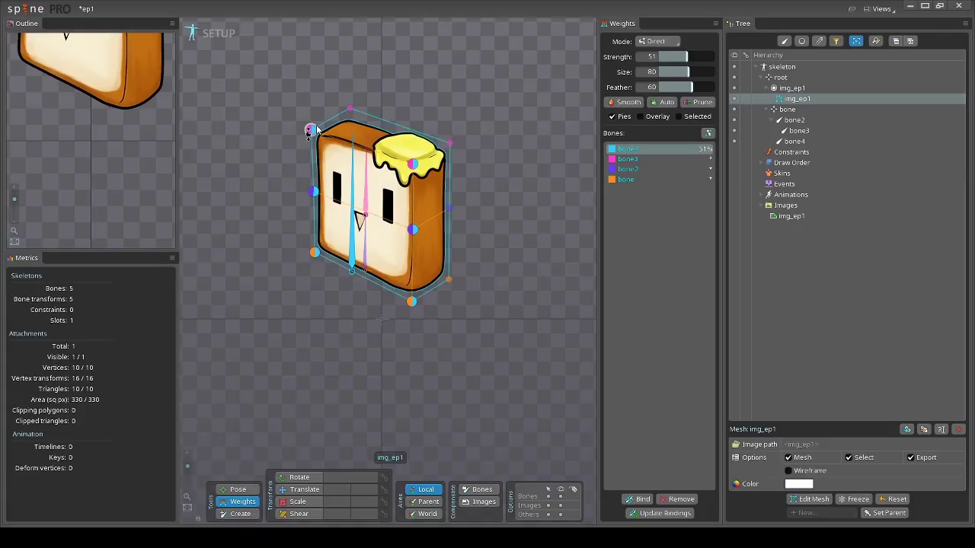
Smooth the weights of the mesh's top-row and middle-row vertices
{"action": "left_click_drag", "start_coordinate": [294, 223], "coordinate": [326, 123]}
{"action": "left_click_drag", "start_coordinate": [439, 167], "coordinate": [392, 265]}
{"action": "left_click_drag", "start_coordinate": [474, 133], "coordinate": [421, 241]}
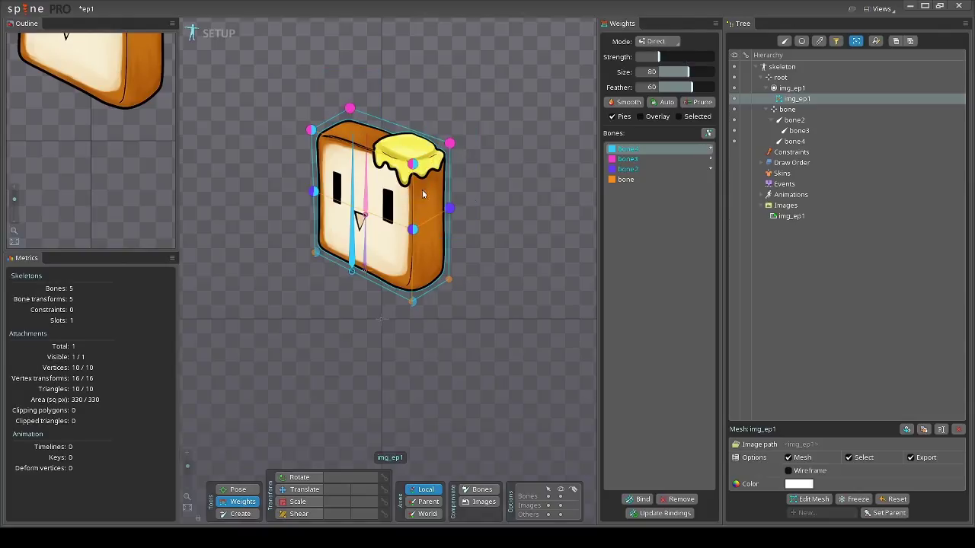
{"action": "left_click", "coordinate": [622, 102]}
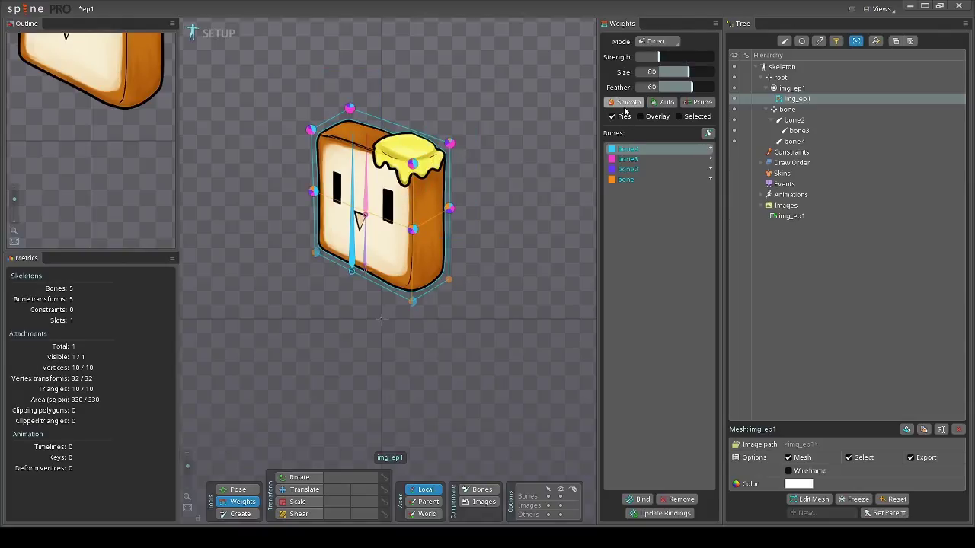
Test bone4's control of the mesh by moving it sideways and scaling it across its width
{"action": "left_click", "coordinate": [300, 490]}
{"action": "left_click", "coordinate": [350, 262]}
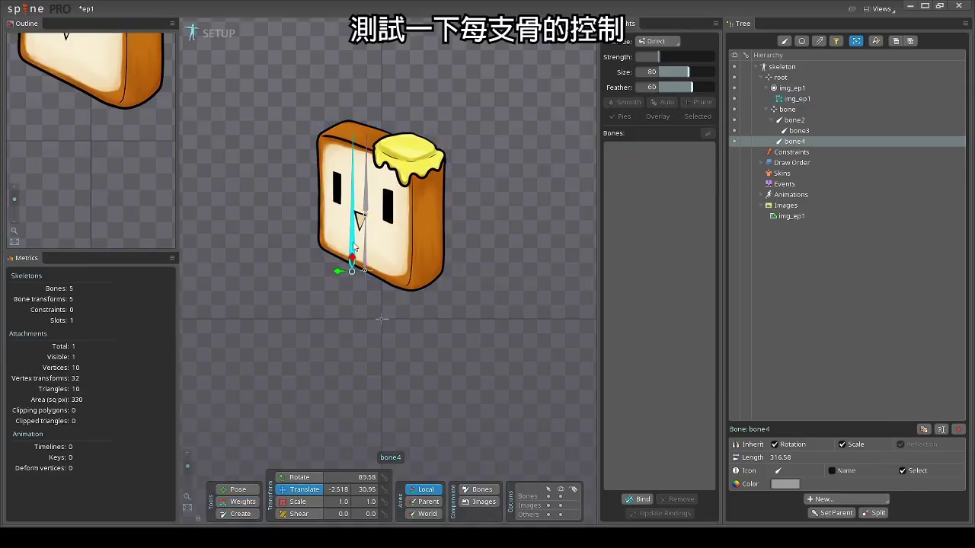
{"action": "mouse_move", "coordinate": [338, 270]}
{"action": "left_mouse_down"}
{"action": "mouse_move", "coordinate": [314, 270]}
{"action": "mouse_move", "coordinate": [339, 272]}
{"action": "left_mouse_up"}
{"action": "key", "text": "x"}
{"action": "mouse_move", "coordinate": [335, 274]}
{"action": "left_mouse_down"}
{"action": "mouse_move", "coordinate": [350, 274]}
{"action": "mouse_move", "coordinate": [323, 278]}
{"action": "mouse_move", "coordinate": [352, 280]}
{"action": "mouse_move", "coordinate": [329, 280]}
{"action": "left_mouse_up"}
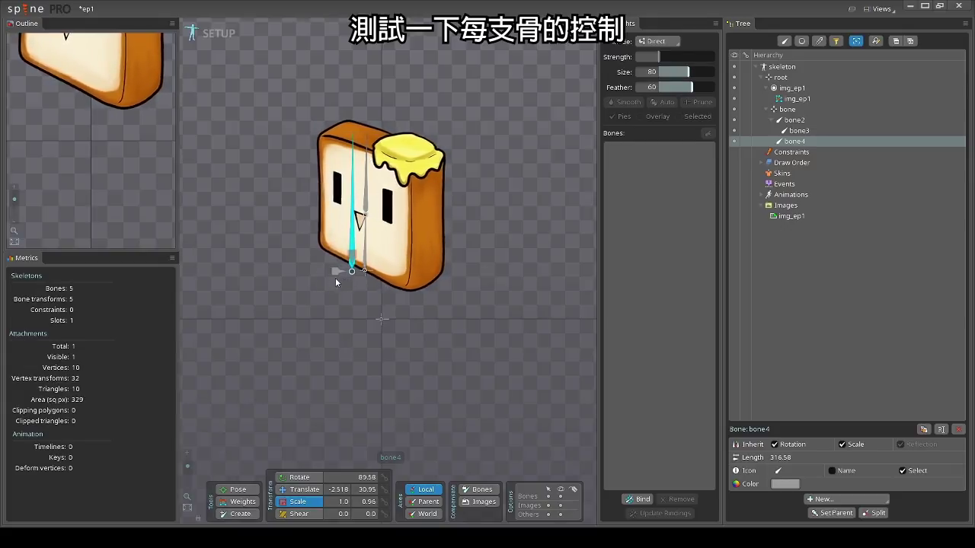
Set bone4's weight to 0 on the mesh's top back corner vertex and the side face's rear top and middle vertices
{"action": "left_click", "coordinate": [422, 212]}
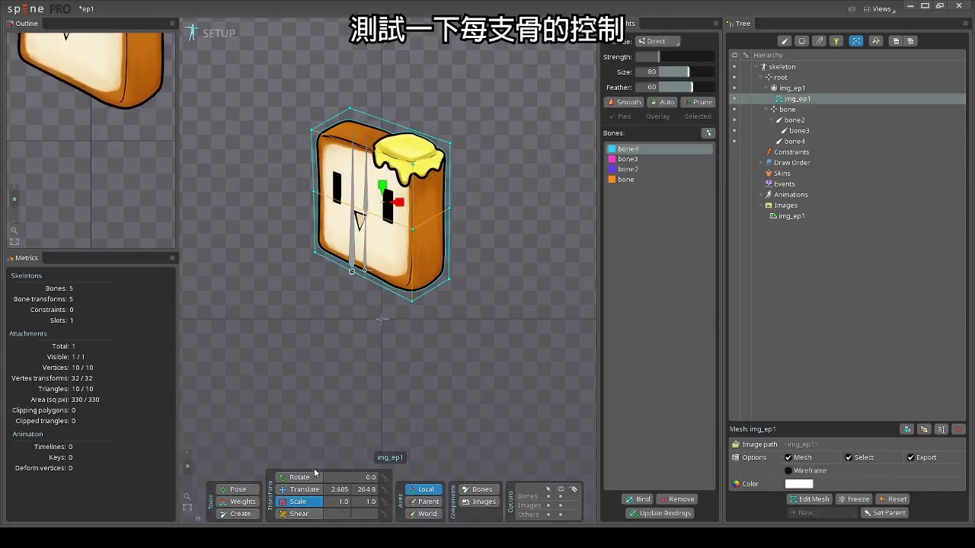
{"action": "left_click", "coordinate": [220, 504]}
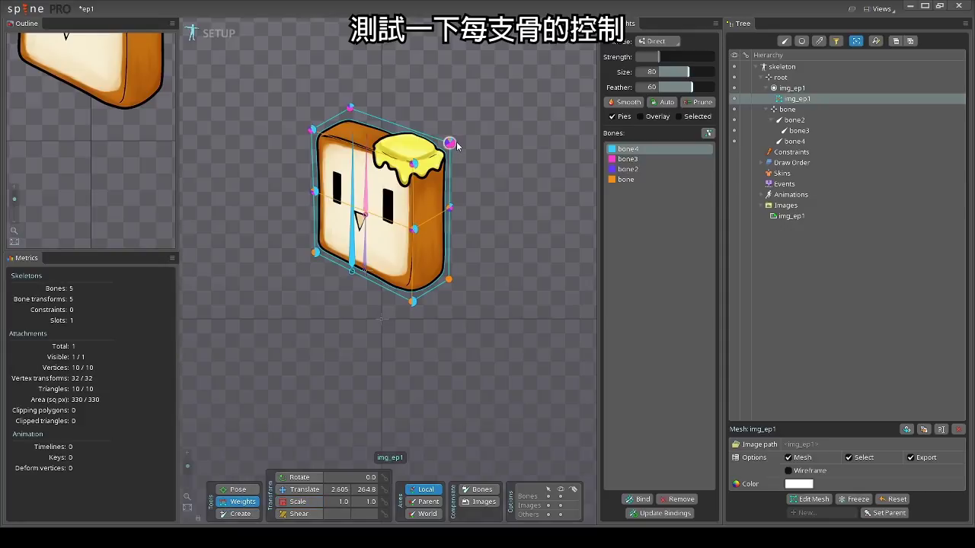
{"action": "left_click", "coordinate": [450, 209]}
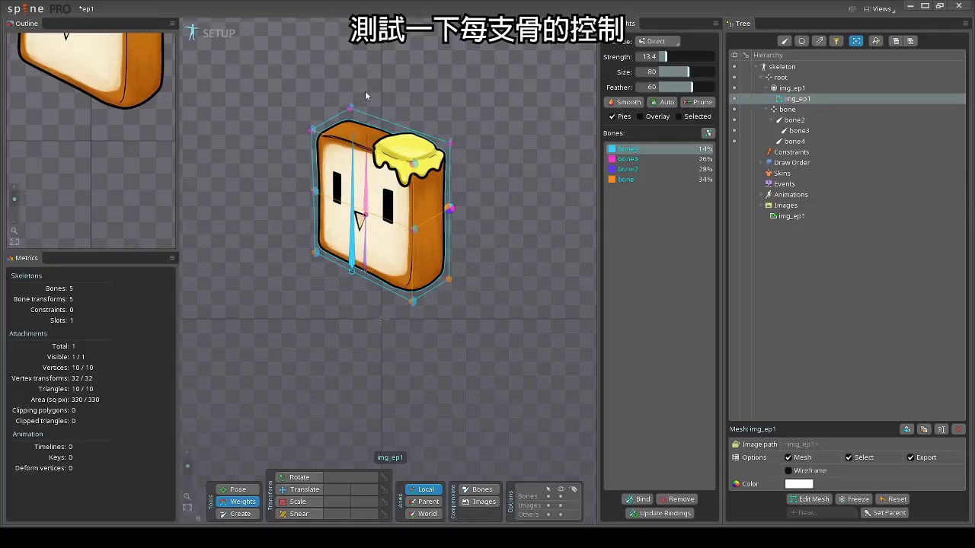
{"action": "left_click", "coordinate": [432, 116]}
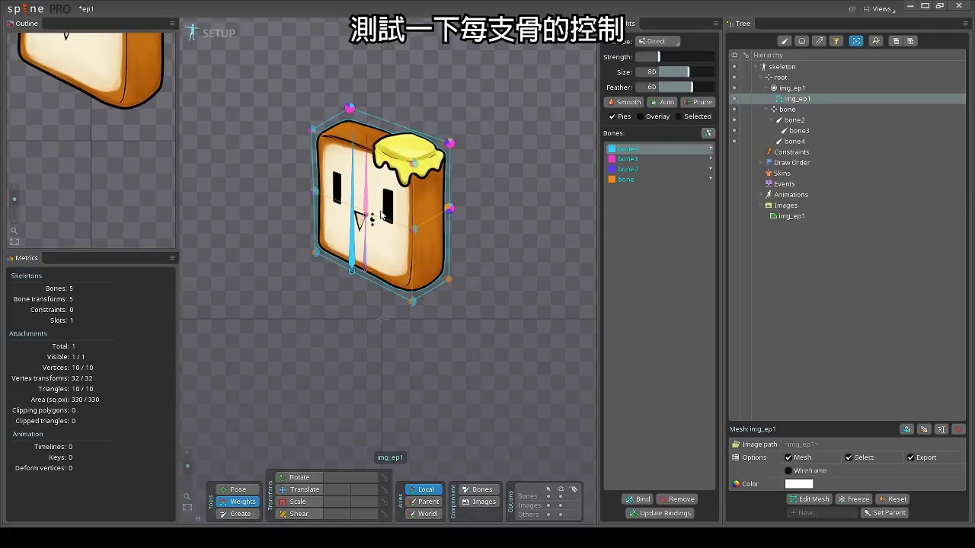
{"action": "left_click", "coordinate": [561, 66]}
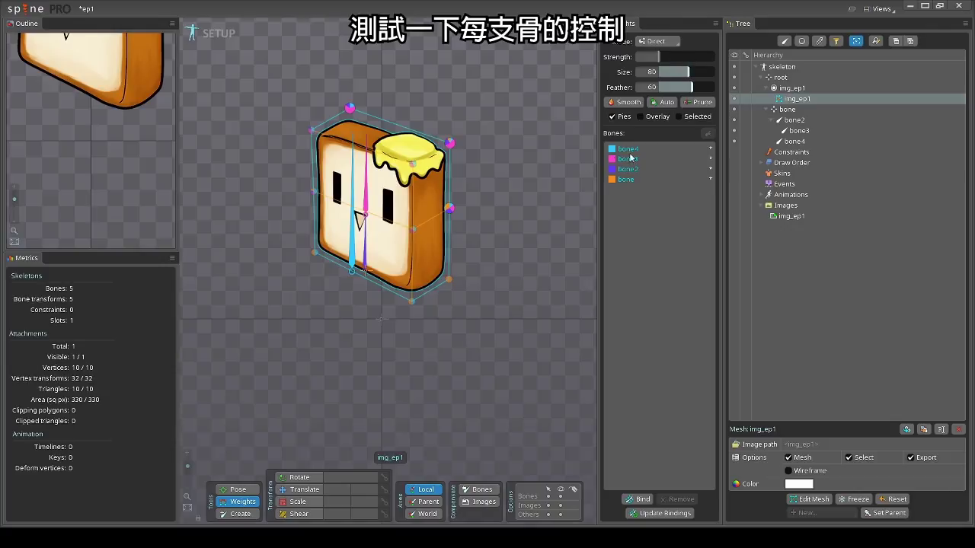
{"action": "left_click", "coordinate": [628, 149]}
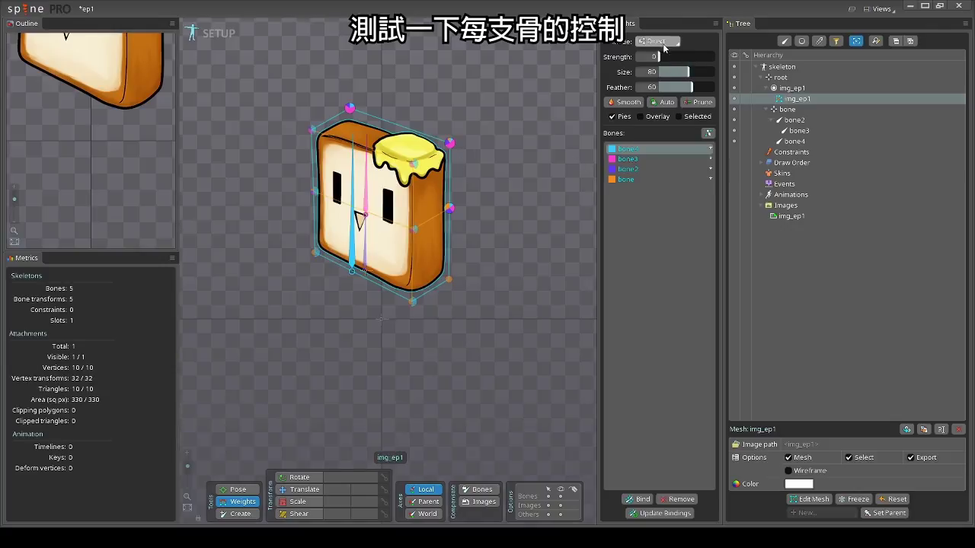
{"action": "left_click_drag", "start_coordinate": [665, 56], "coordinate": [641, 68]}
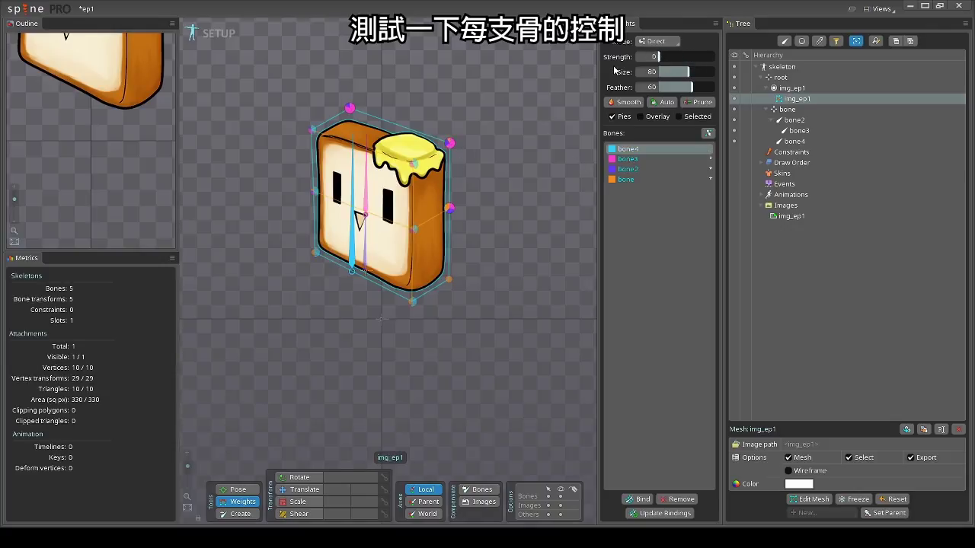
Test widening the toast by scaling bone4 across its width to about 1.32, and undo the scale
{"action": "left_click", "coordinate": [291, 503]}
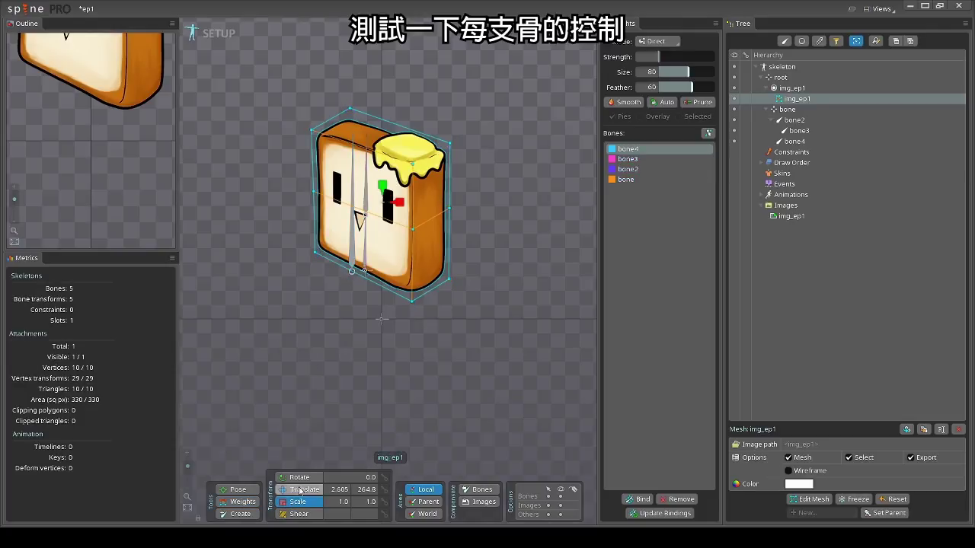
{"action": "left_click", "coordinate": [357, 253]}
{"action": "mouse_move", "coordinate": [337, 271]}
{"action": "left_mouse_down"}
{"action": "mouse_move", "coordinate": [319, 279]}
{"action": "mouse_move", "coordinate": [350, 274]}
{"action": "mouse_move", "coordinate": [320, 278]}
{"action": "left_mouse_up"}
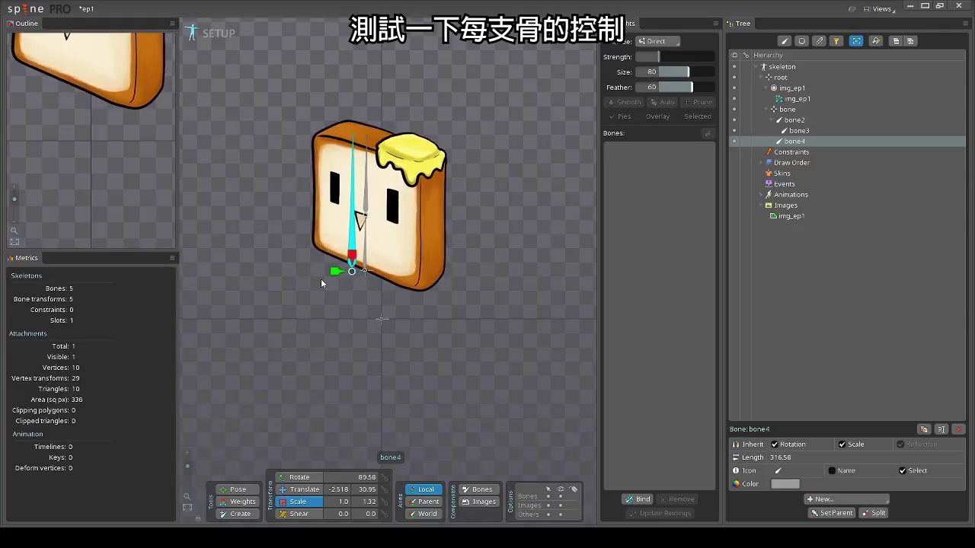
{"action": "key", "text": "ctrl+z"}
Test bending the toast by rotating bone2 and bone3 together to both sides
{"action": "key", "text": "c"}
{"action": "left_click", "coordinate": [364, 271]}
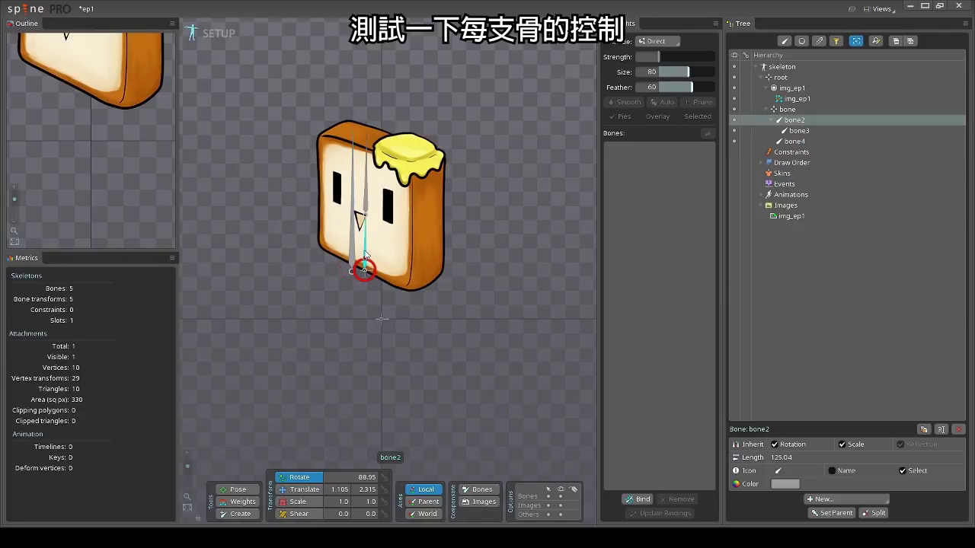
{"action": "left_click", "coordinate": [368, 210], "text": "ctrl"}
{"action": "left_click_drag", "start_coordinate": [466, 109], "coordinate": [301, 62]}
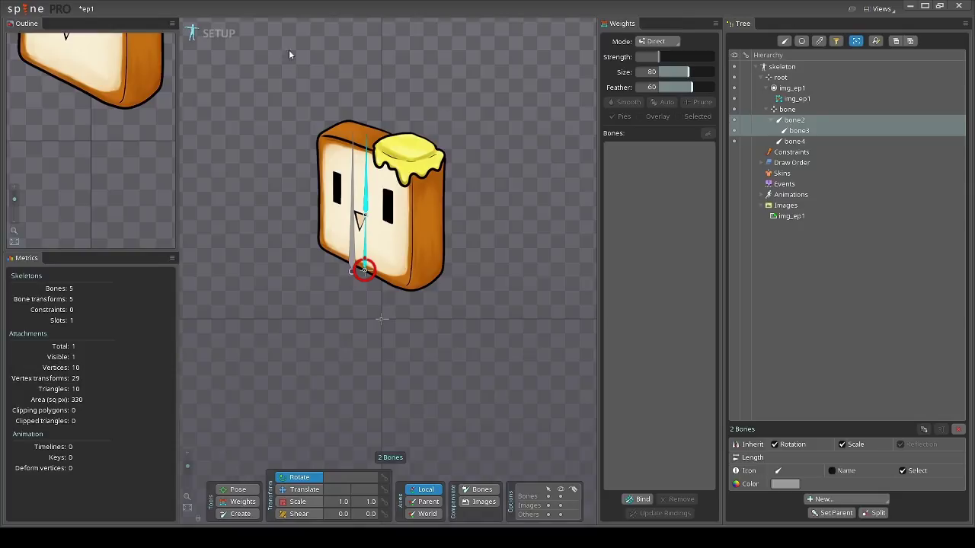
Switch to Animate mode and key all four bones' rotation, translation and scale at frames 0 and 24
{"action": "left_click", "coordinate": [231, 35]}
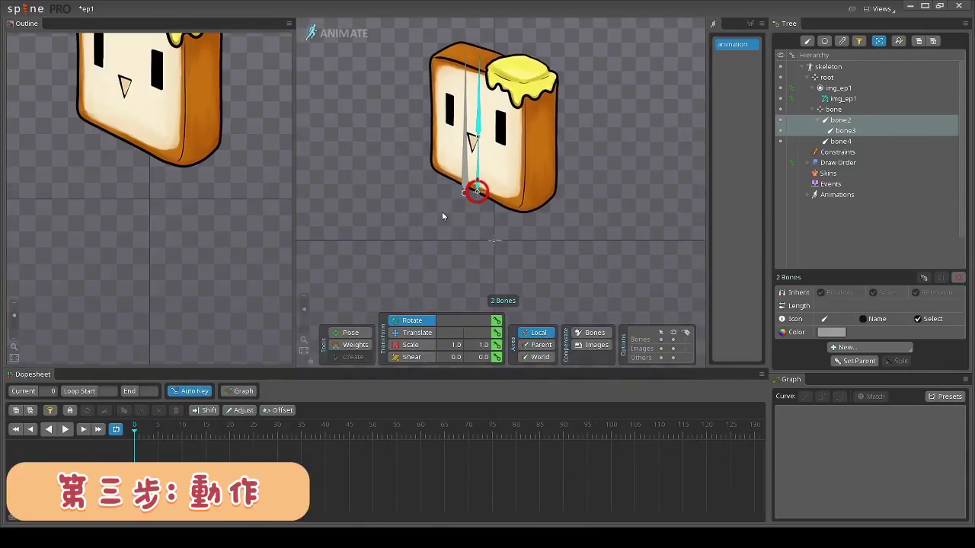
{"action": "left_click_drag", "start_coordinate": [529, 133], "coordinate": [522, 197]}
{"action": "left_click_drag", "start_coordinate": [459, 244], "coordinate": [457, 209]}
{"action": "left_click_drag", "start_coordinate": [396, 249], "coordinate": [509, 111]}
{"action": "key", "text": "ctrl+shift+l"}
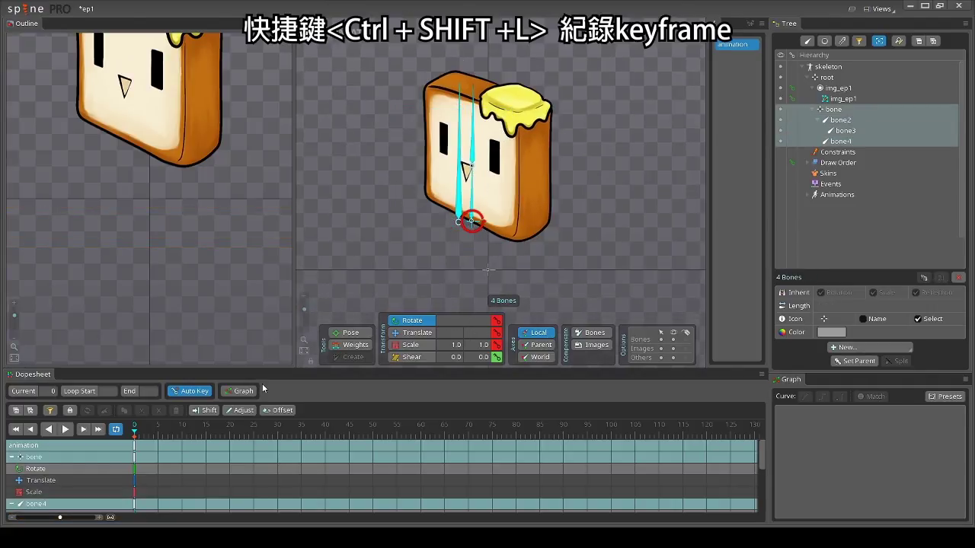
{"action": "left_click", "coordinate": [248, 435]}
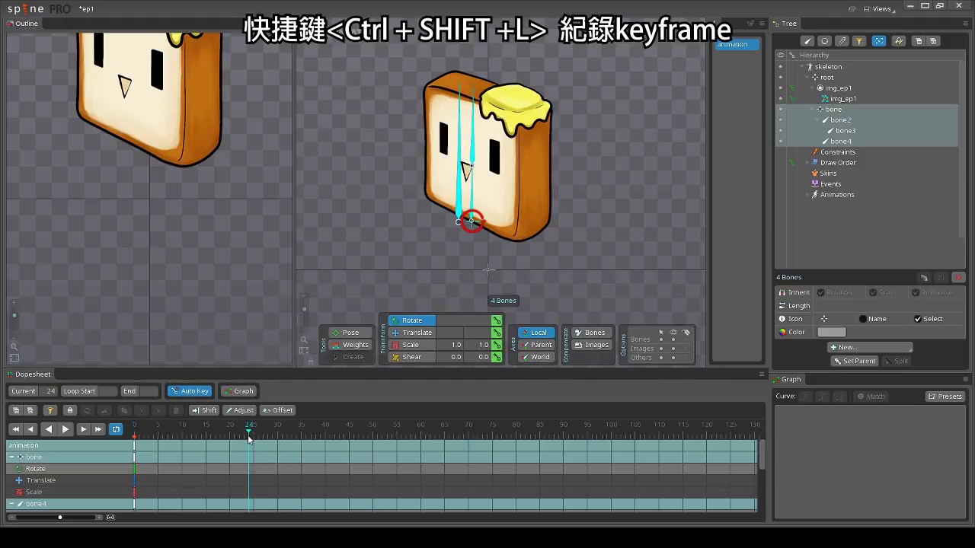
{"action": "left_click", "coordinate": [111, 518]}
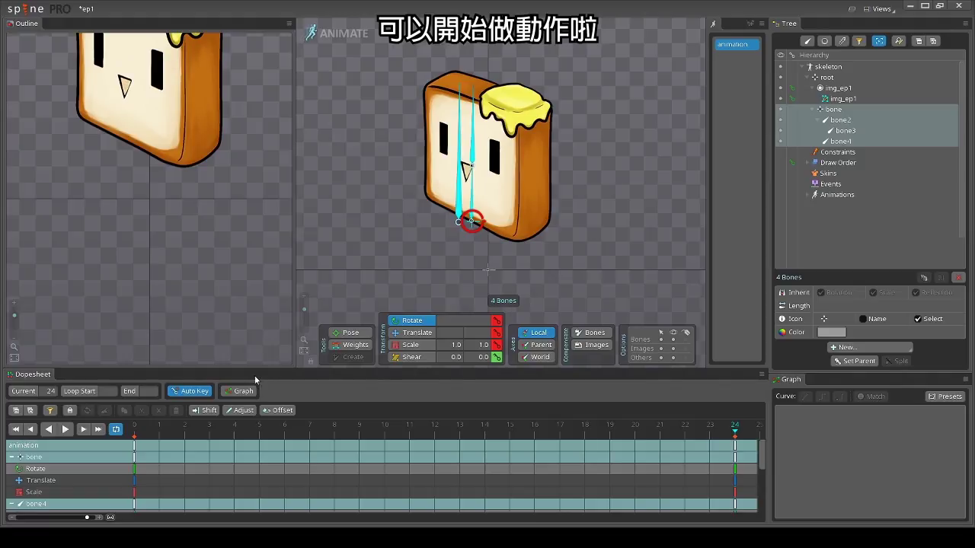
Key the rotation of bone2 and bone3 at frames 6 and 18
{"action": "left_click", "coordinate": [411, 332]}
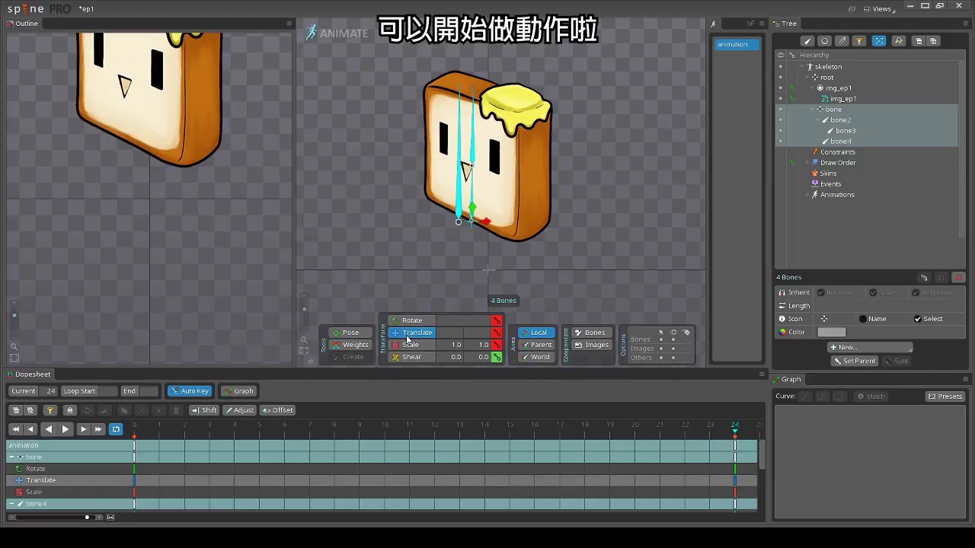
{"action": "left_click", "coordinate": [472, 185]}
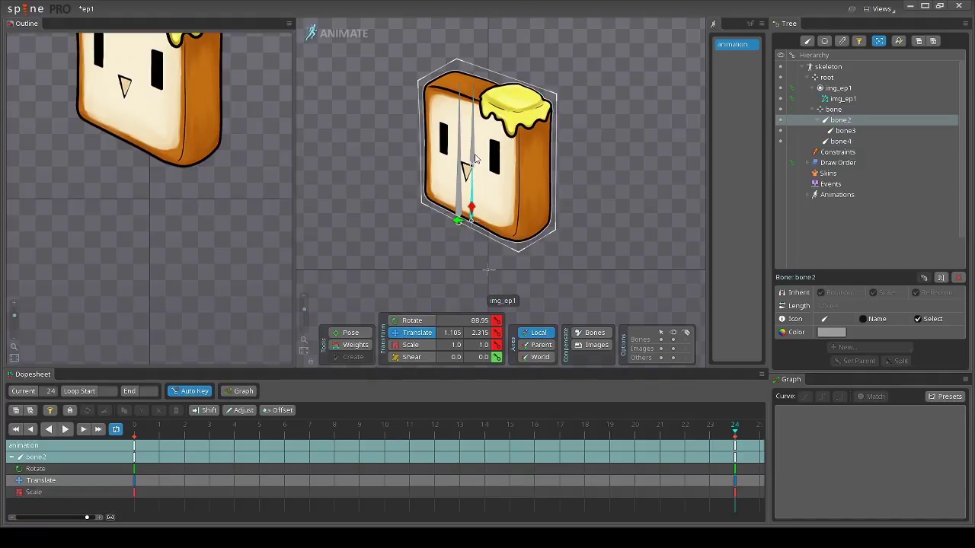
{"action": "left_click", "coordinate": [473, 158], "text": "ctrl"}
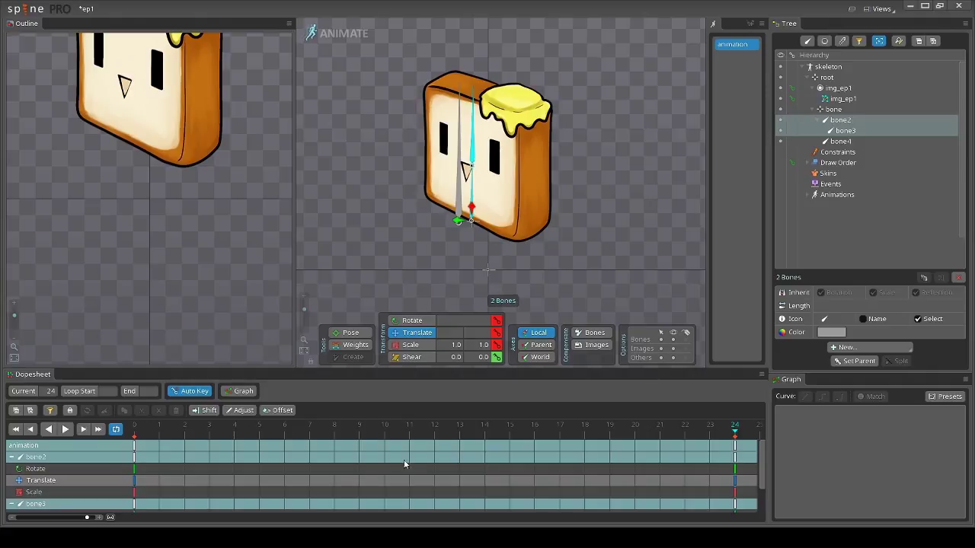
{"action": "left_click", "coordinate": [269, 434]}
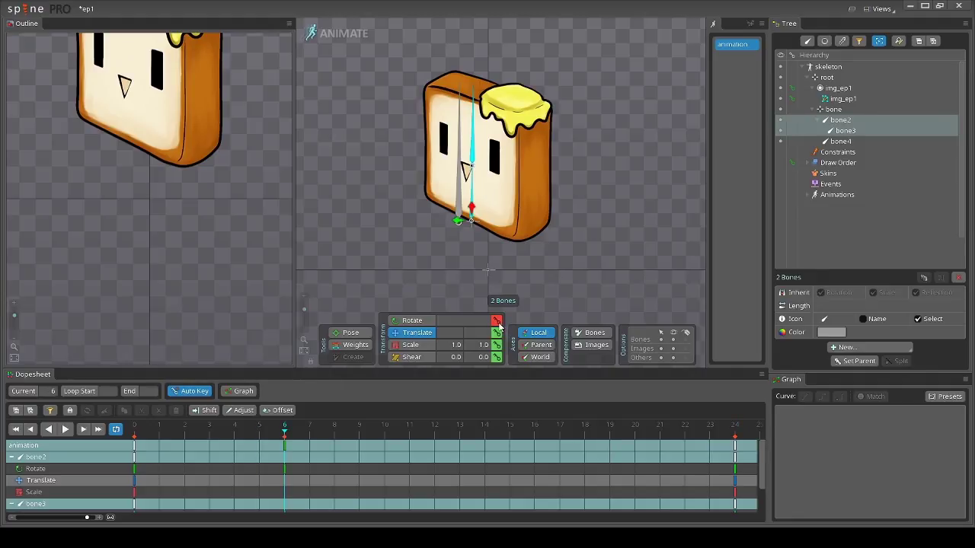
{"action": "left_click", "coordinate": [585, 434]}
At frame 6, rotate bone2 and bone3 to lean the toast right, with bone3 bent further to about 347.29°
{"action": "key", "text": "c"}
{"action": "mouse_move", "coordinate": [609, 73]}
{"action": "left_mouse_down"}
{"action": "mouse_move", "coordinate": [625, 106]}
{"action": "mouse_move", "coordinate": [607, 78]}
{"action": "mouse_move", "coordinate": [610, 85]}
{"action": "left_mouse_up"}
{"action": "left_click", "coordinate": [503, 103]}
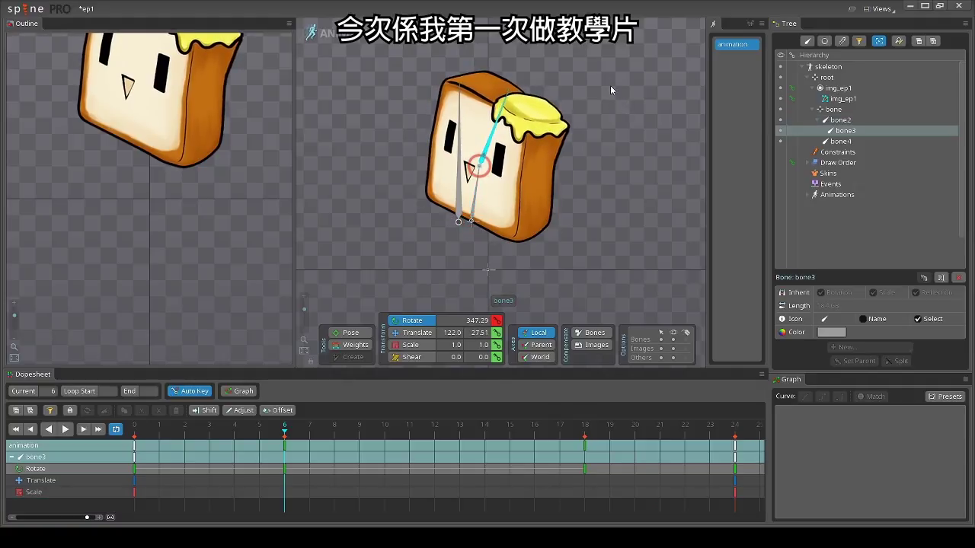
At frame 18, rotate bone2 and bone3 to lean the toast left, with bone3 bent further to about 14.24°
{"action": "left_click", "coordinate": [586, 436]}
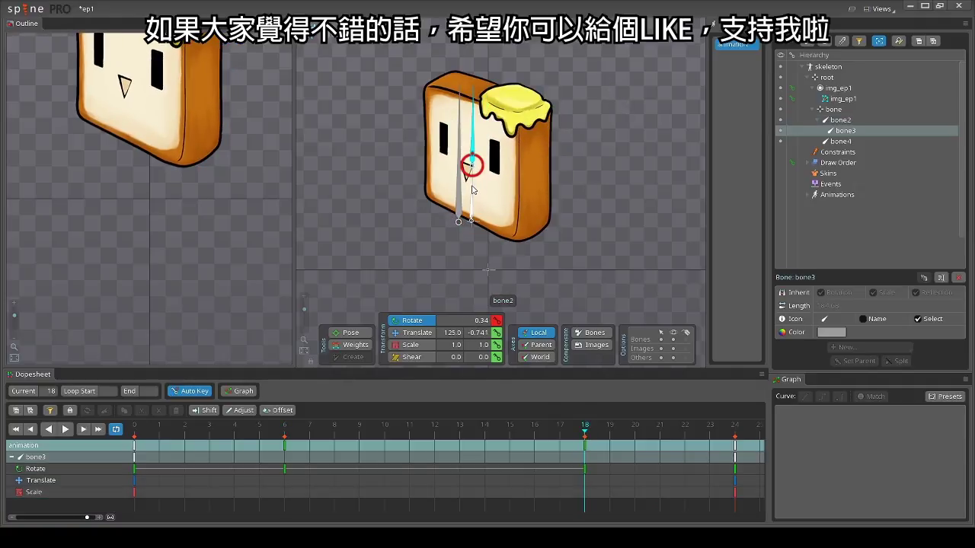
{"action": "left_click", "coordinate": [607, 115]}
{"action": "left_click_drag", "start_coordinate": [613, 98], "coordinate": [582, 96]}
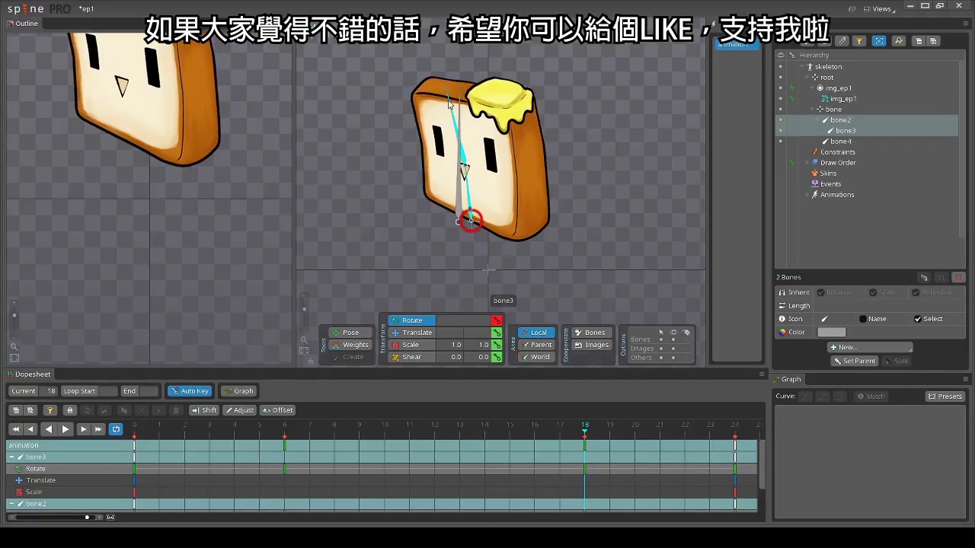
{"action": "left_click", "coordinate": [845, 130]}
{"action": "left_click_drag", "start_coordinate": [641, 100], "coordinate": [624, 84]}
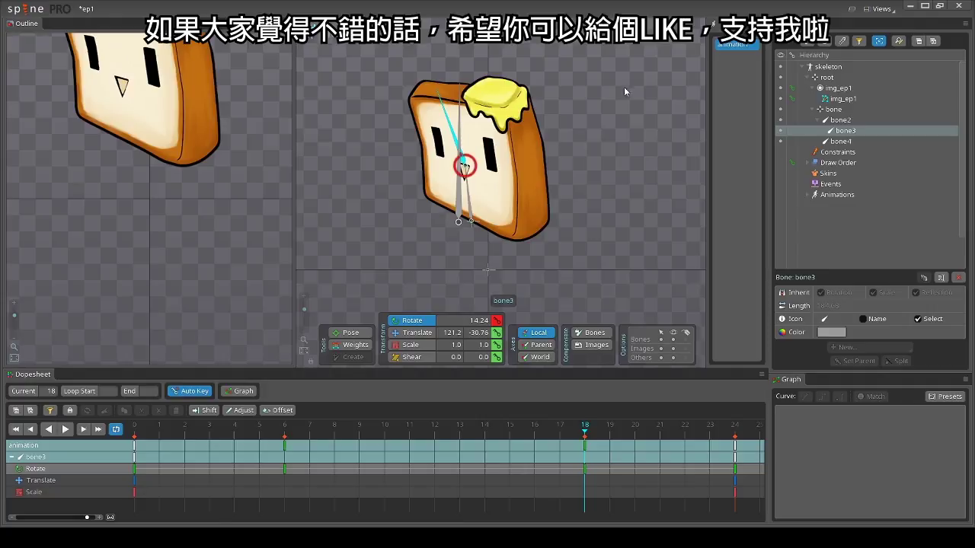
Preview the sway animation, and apply the start curve preset to the frame 0 keys of bone2 and bone3
{"action": "left_click", "coordinate": [66, 429]}
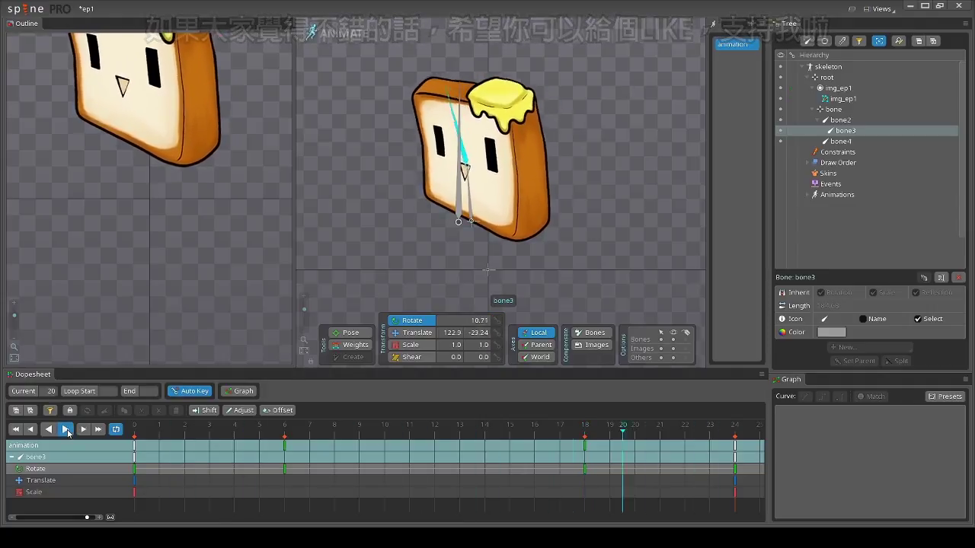
{"action": "left_click", "coordinate": [66, 429]}
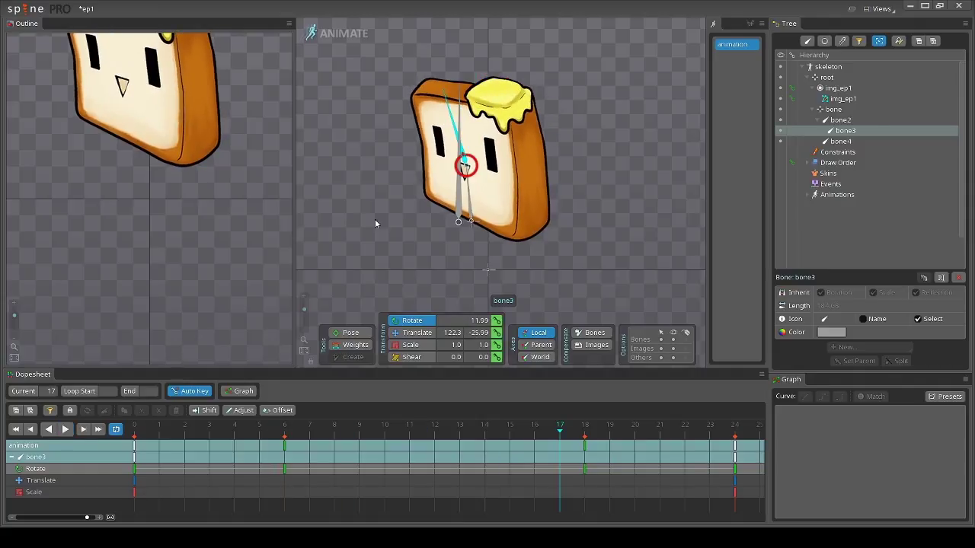
{"action": "left_click", "coordinate": [471, 218]}
{"action": "left_click", "coordinate": [471, 219]}
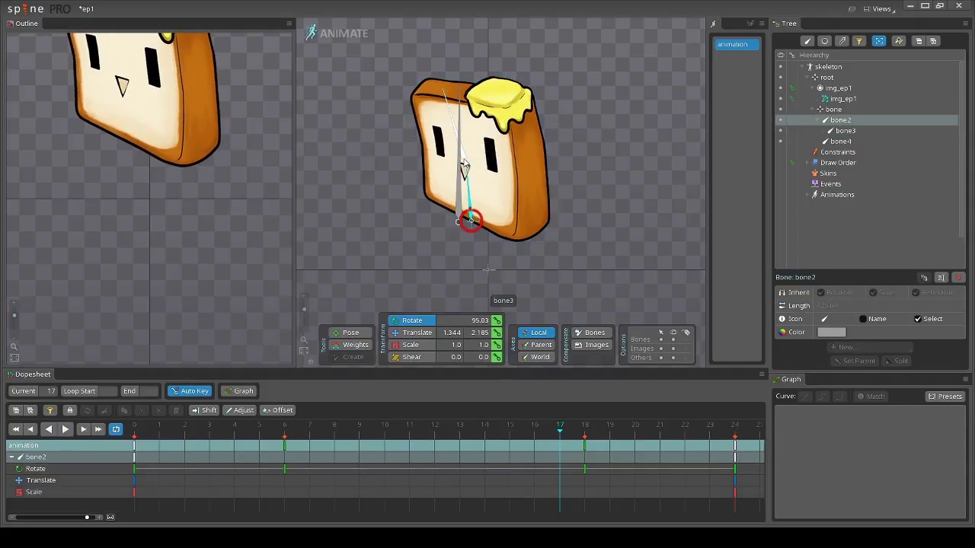
{"action": "left_click", "coordinate": [471, 219], "text": "ctrl"}
{"action": "left_click_drag", "start_coordinate": [158, 450], "coordinate": [131, 457]}
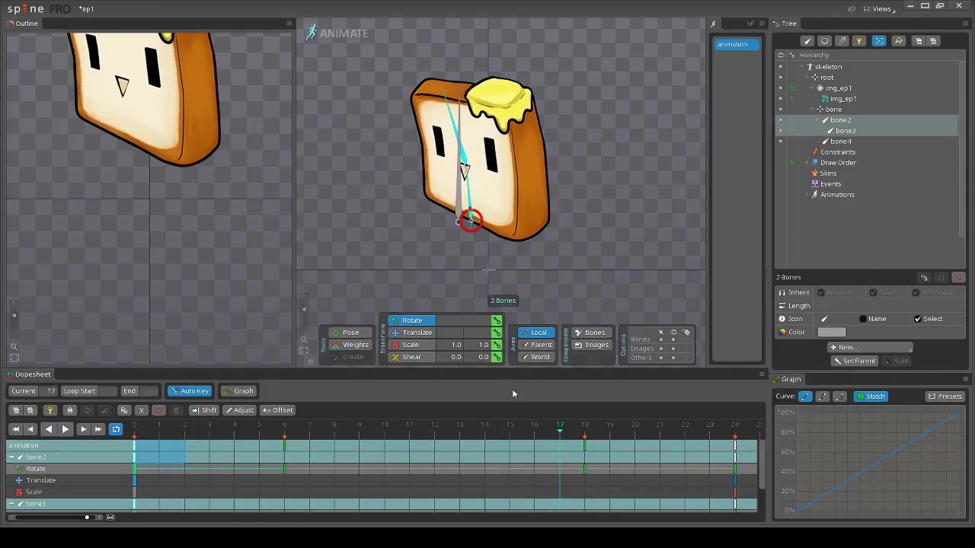
{"action": "left_click", "coordinate": [946, 396]}
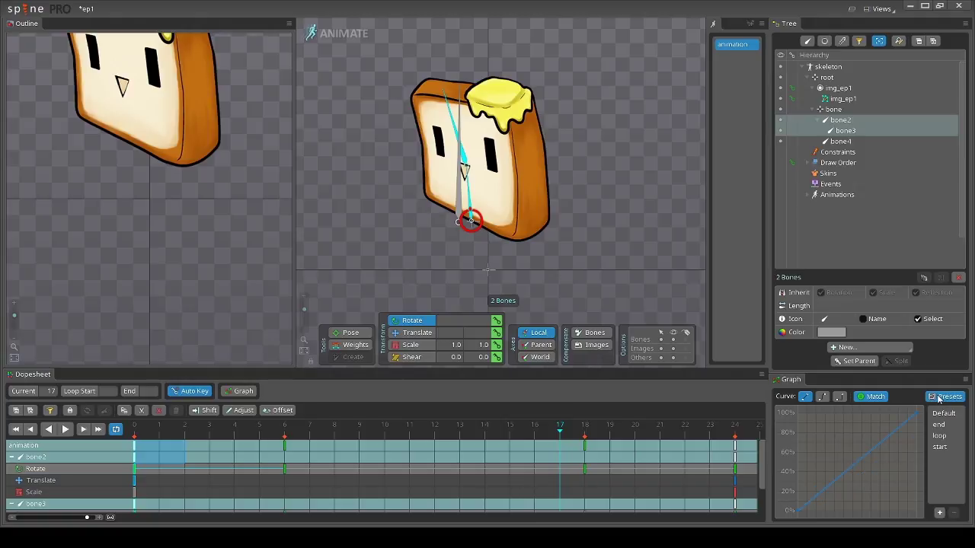
{"action": "left_click", "coordinate": [944, 451]}
Apply the loop curve preset to bone2 and bone3's frame 6 keys and the end preset to their frame 18 keys, and preview
{"action": "left_click_drag", "start_coordinate": [410, 498], "coordinate": [234, 441]}
{"action": "left_click", "coordinate": [944, 436]}
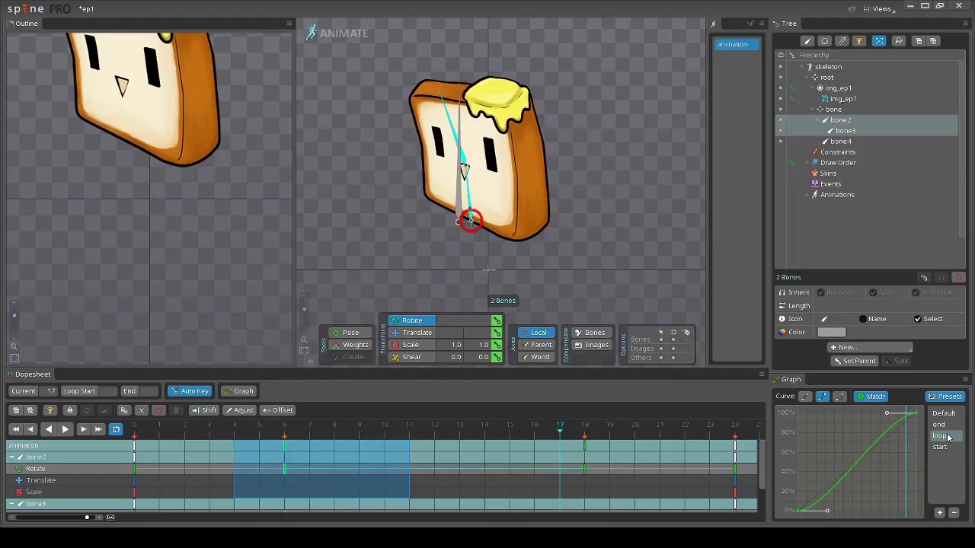
{"action": "left_click_drag", "start_coordinate": [619, 487], "coordinate": [560, 435]}
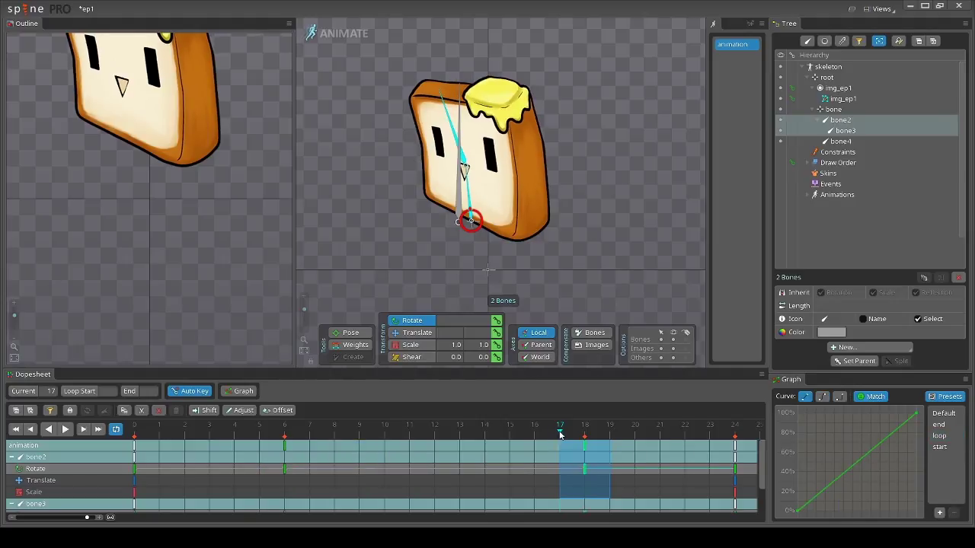
{"action": "left_click", "coordinate": [945, 425]}
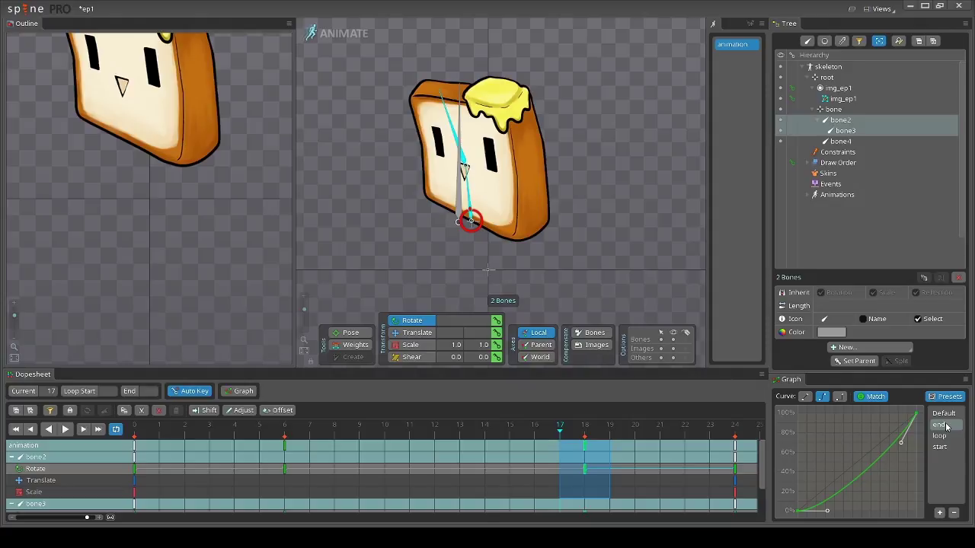
{"action": "left_click", "coordinate": [460, 186]}
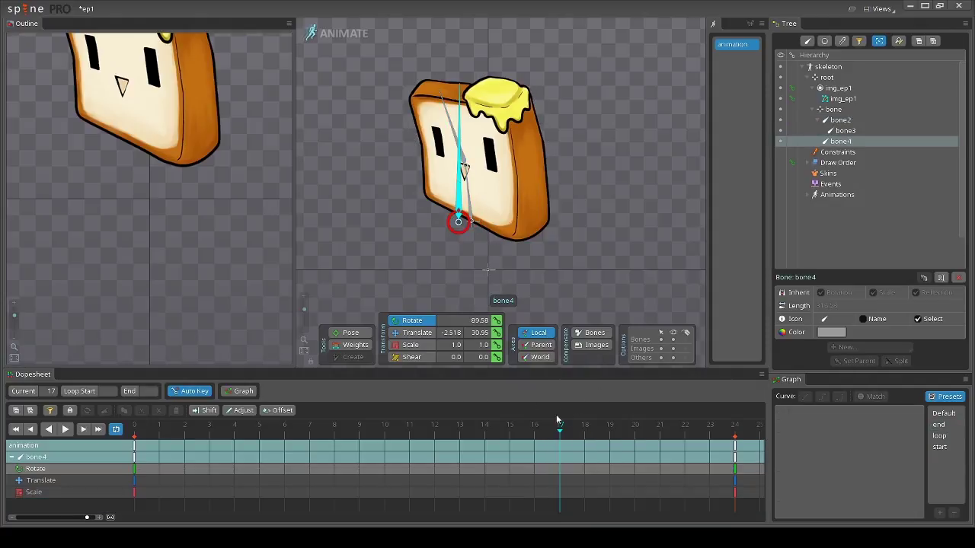
{"action": "left_click", "coordinate": [64, 429]}
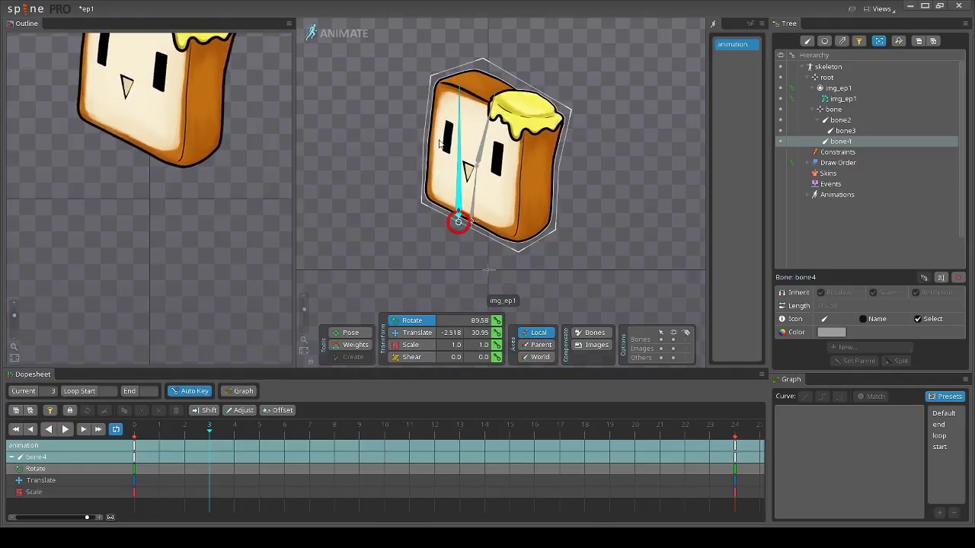
Delay bone3's two middle rotation keys by two frames, to frames 8 and 20, and play the animation
{"action": "left_click", "coordinate": [476, 161]}
{"action": "left_click_drag", "start_coordinate": [241, 499], "coordinate": [672, 415]}
{"action": "left_click_drag", "start_coordinate": [505, 467], "coordinate": [529, 468]}
{"action": "left_click_drag", "start_coordinate": [417, 447], "coordinate": [426, 446]}
{"action": "left_click", "coordinate": [65, 430]}
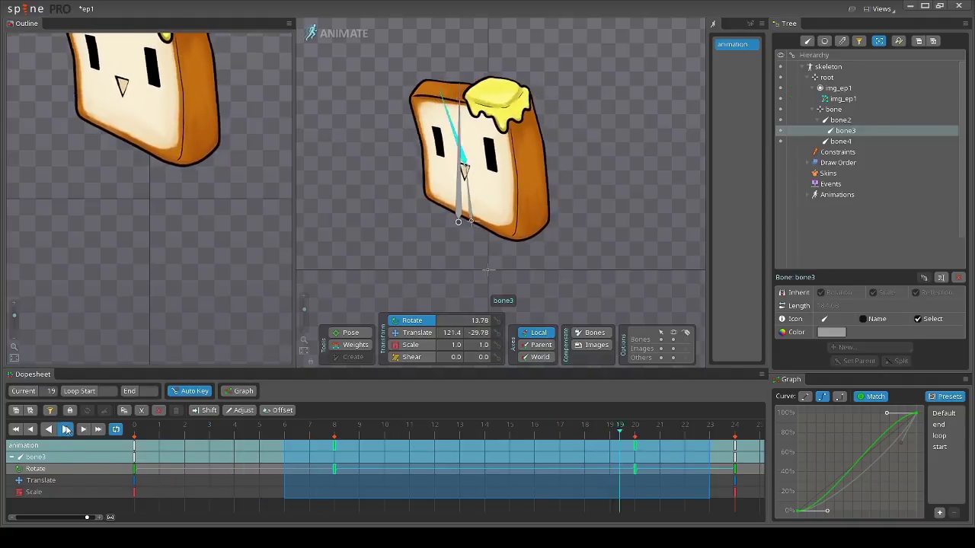
{"action": "left_click", "coordinate": [66, 430]}
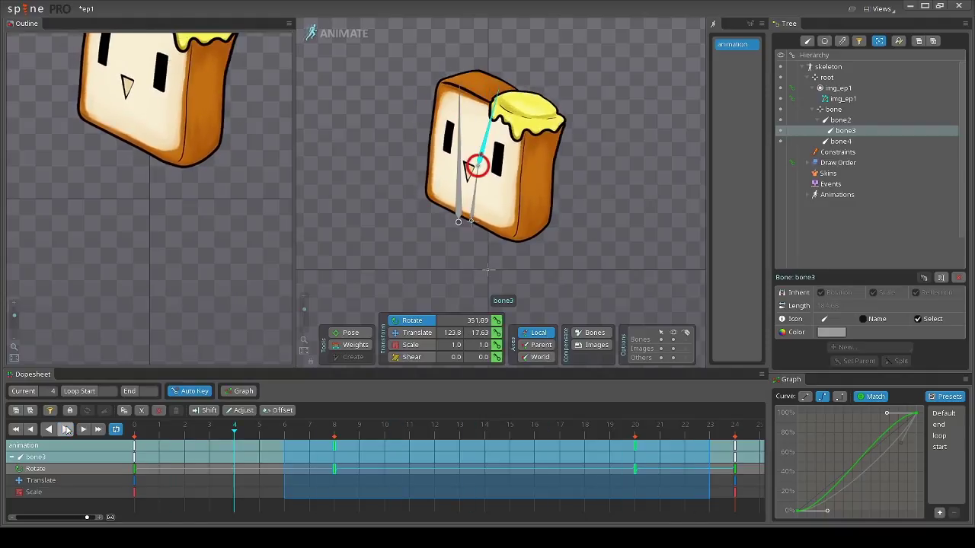
At frame 12, scale bone4 along Y to about 0.63 to narrow the toast's front face
{"action": "left_click", "coordinate": [459, 208]}
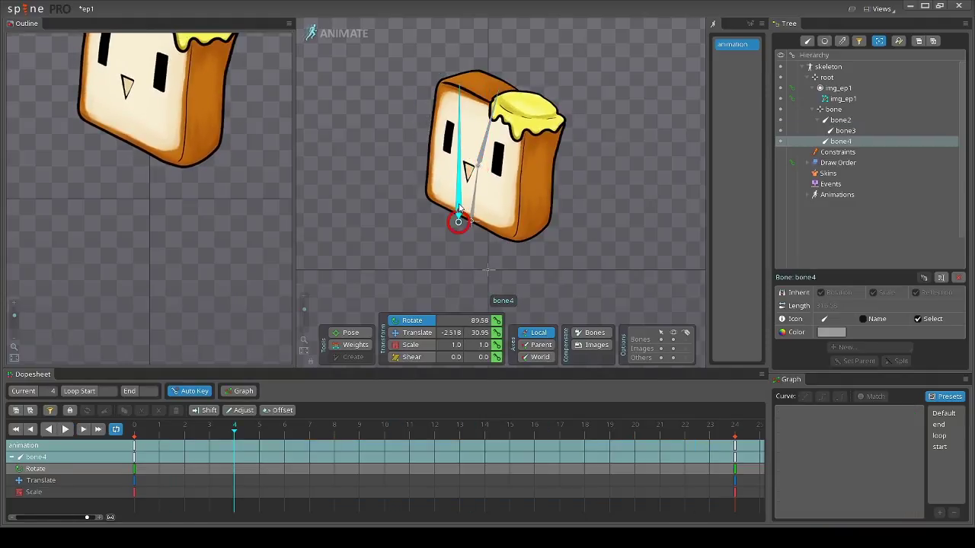
{"action": "left_click_drag", "start_coordinate": [417, 441], "coordinate": [435, 442]}
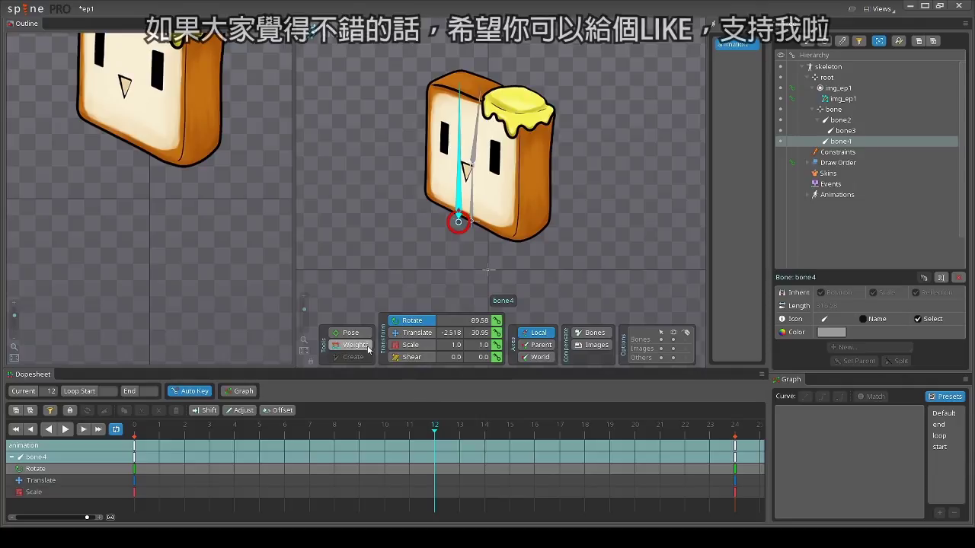
{"action": "left_click", "coordinate": [402, 347]}
{"action": "left_click_drag", "start_coordinate": [443, 223], "coordinate": [461, 229]}
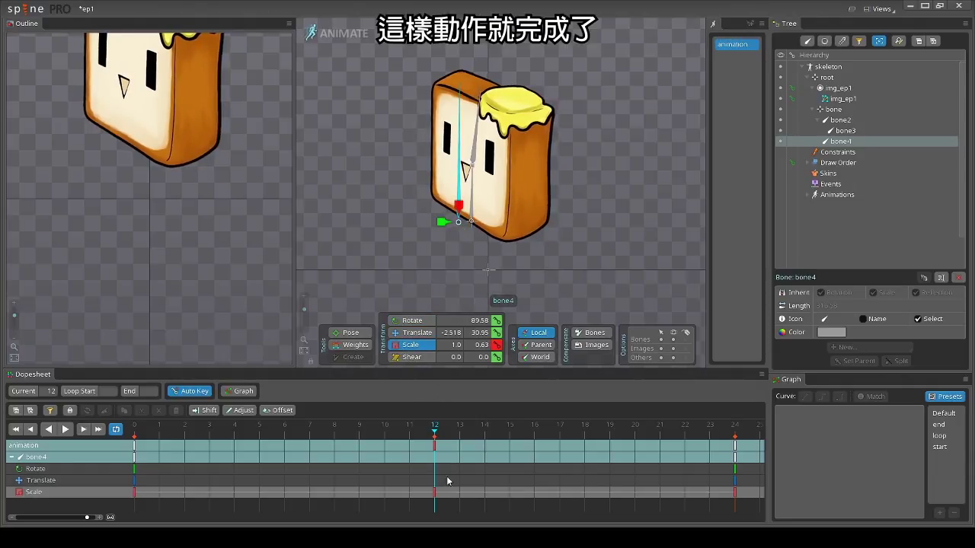
Apply the loop curve preset to bone4's keys at frames 0 and 12, and preview the animation
{"action": "left_click_drag", "start_coordinate": [459, 439], "coordinate": [134, 496]}
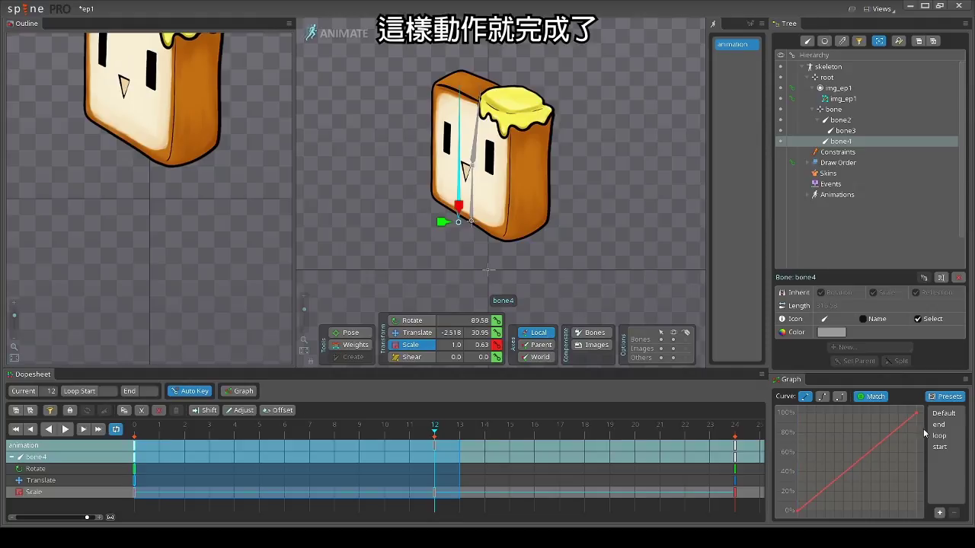
{"action": "left_click", "coordinate": [951, 437]}
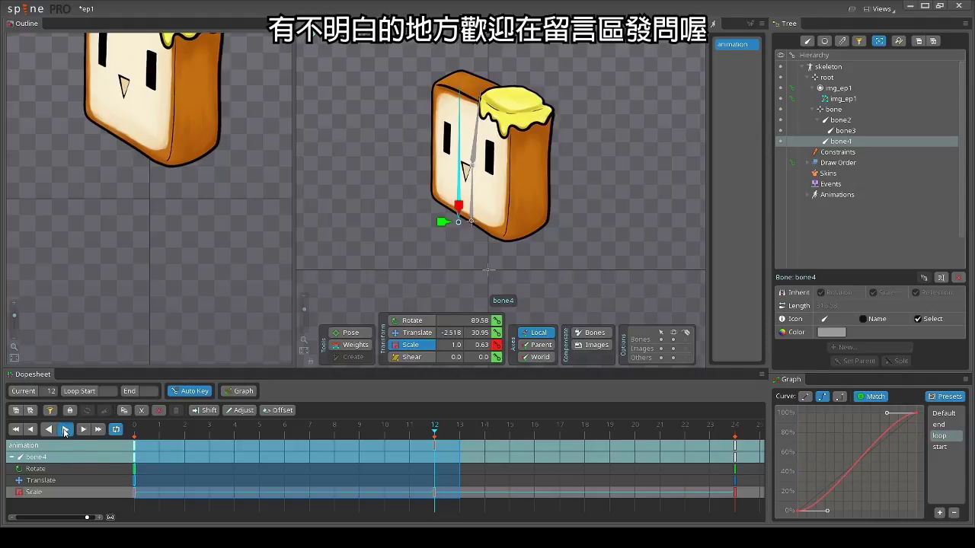
{"action": "left_click", "coordinate": [64, 429]}
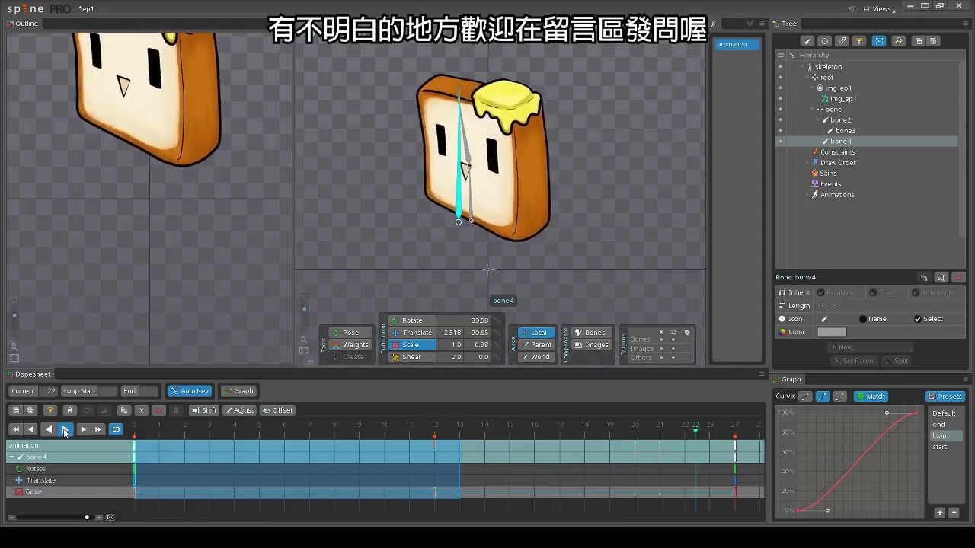
{"action": "left_click", "coordinate": [65, 429]}
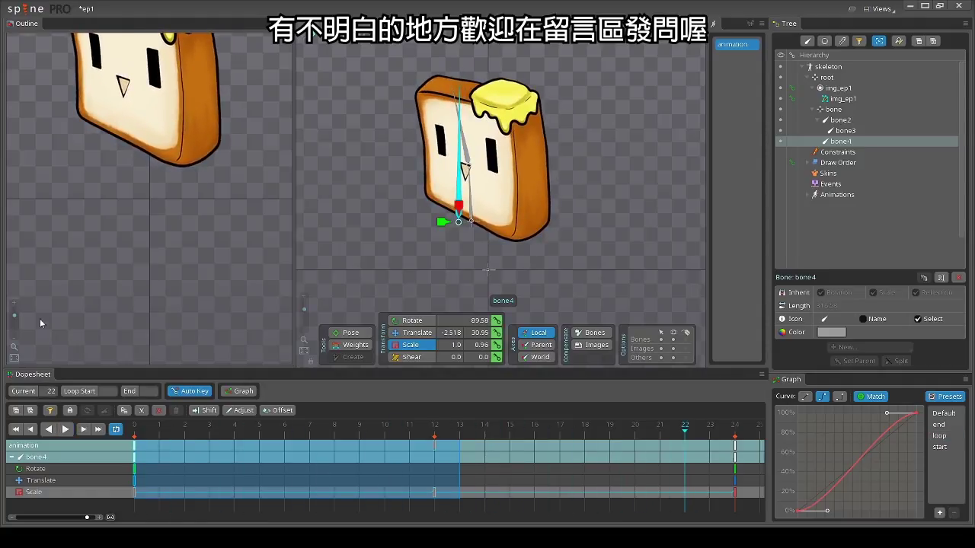
Frame the whole toast in the Outline preview with some margin and play the finished animation
{"action": "left_click", "coordinate": [15, 362]}
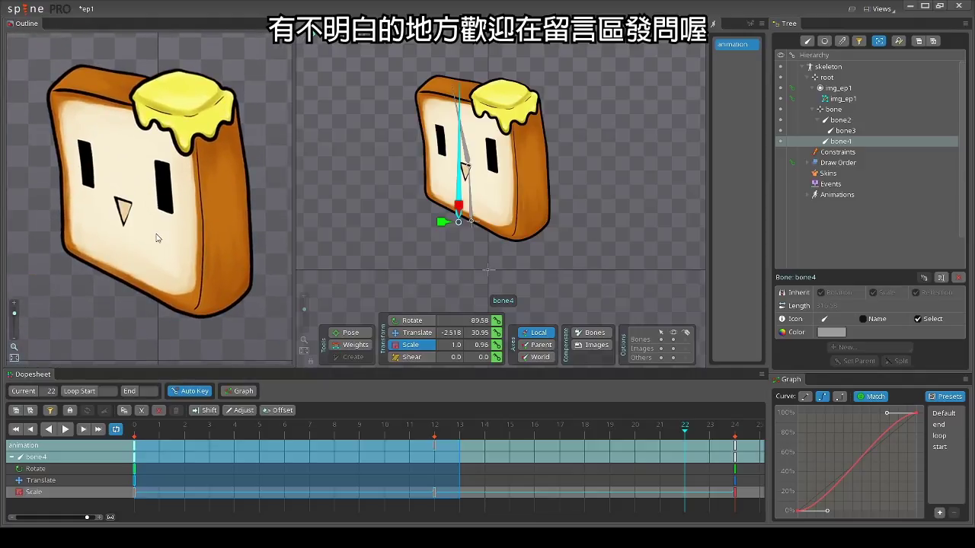
{"action": "scroll", "coordinate": [157, 238], "scroll_direction": "down", "scroll_amount": 5}
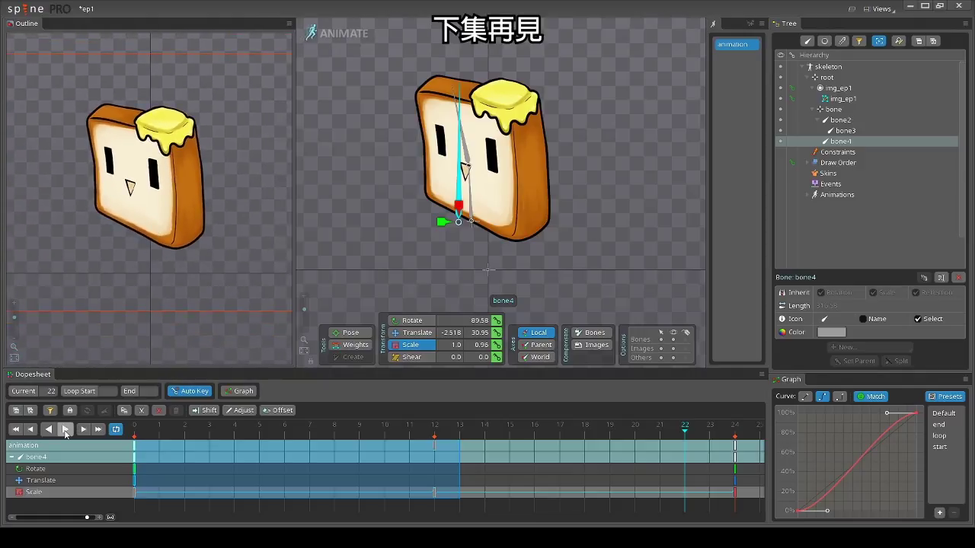
{"action": "left_click", "coordinate": [65, 431]}
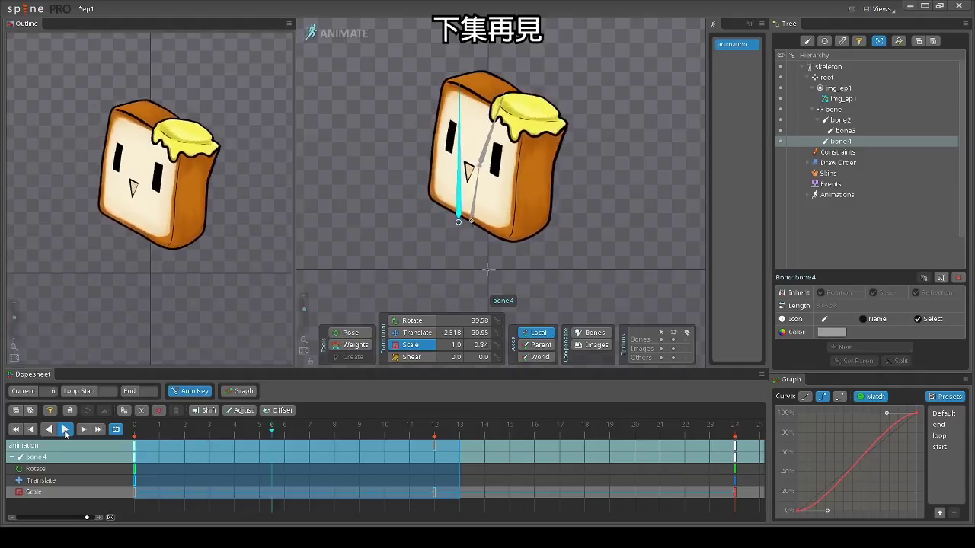